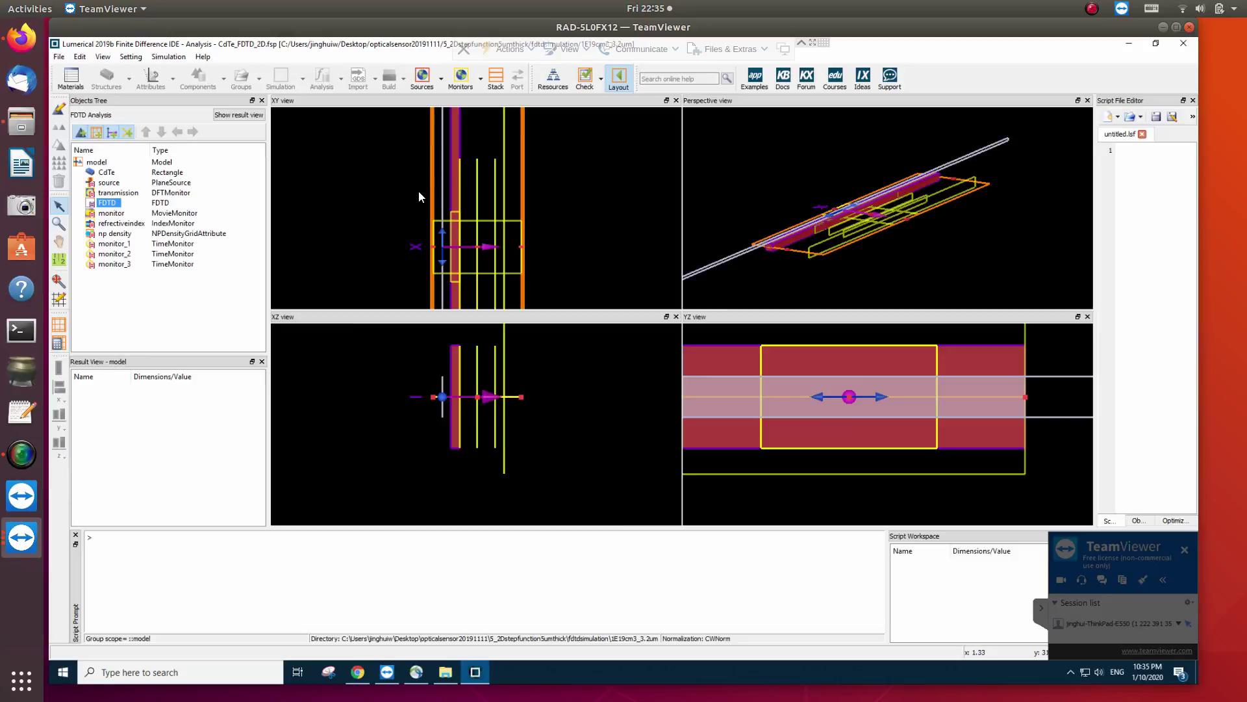
Select the CdTe rectangle and switch the CdTe_FDTD_2D project from Analysis back to Layout mode
{"action": "left_click", "coordinate": [112, 175]}
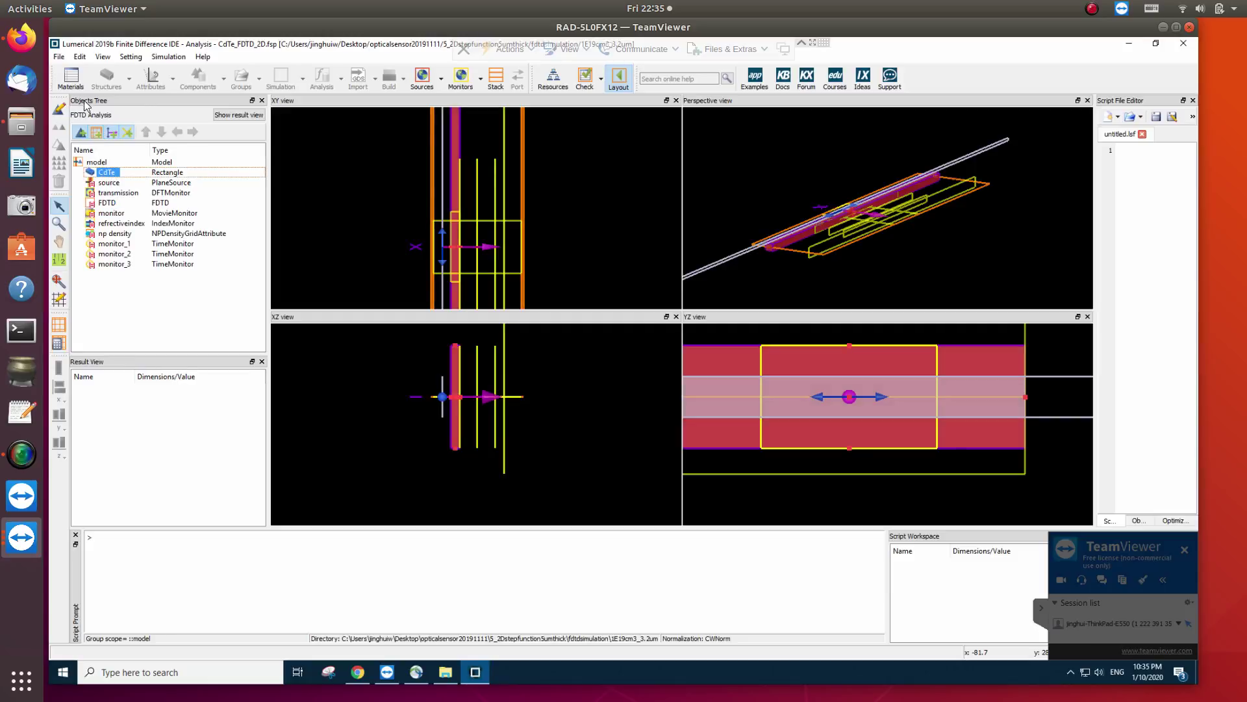
{"action": "left_click", "coordinate": [620, 79]}
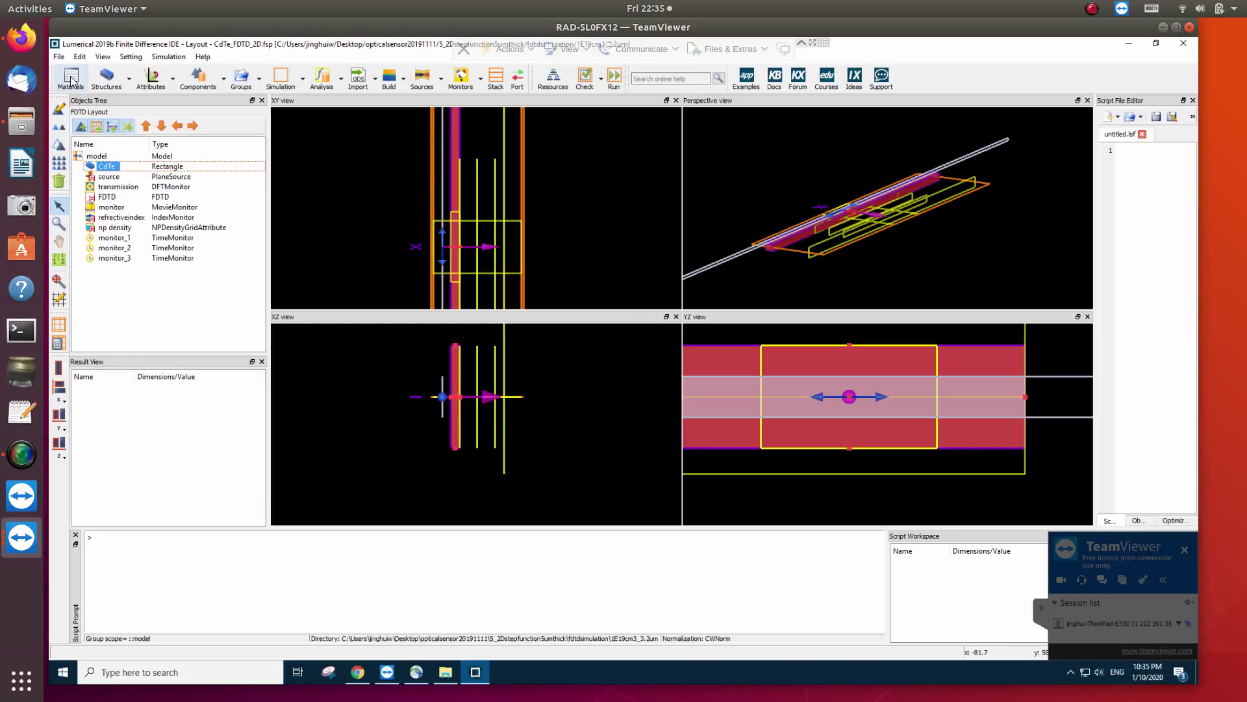
Set CdTe_charge_carrier in the CdTe rectangle's Material tab and accept the properties with OK
{"action": "right_click", "coordinate": [119, 170]}
{"action": "left_click", "coordinate": [133, 177]}
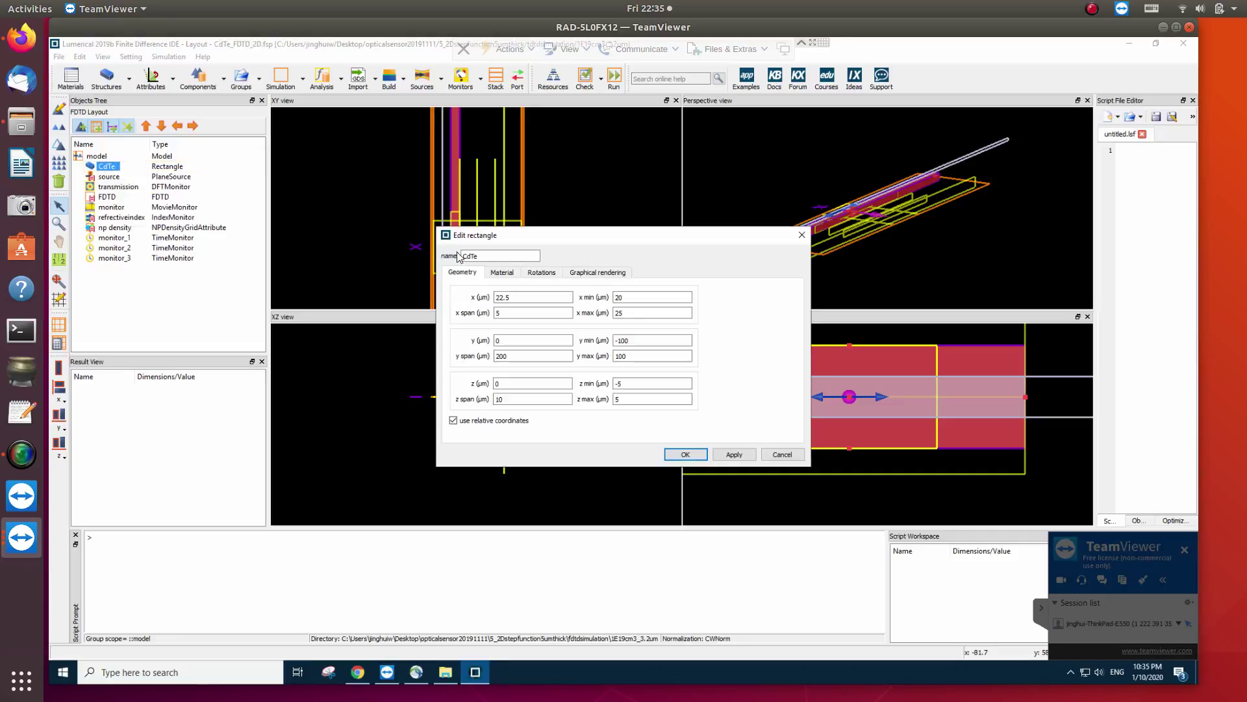
{"action": "left_click", "coordinate": [501, 273]}
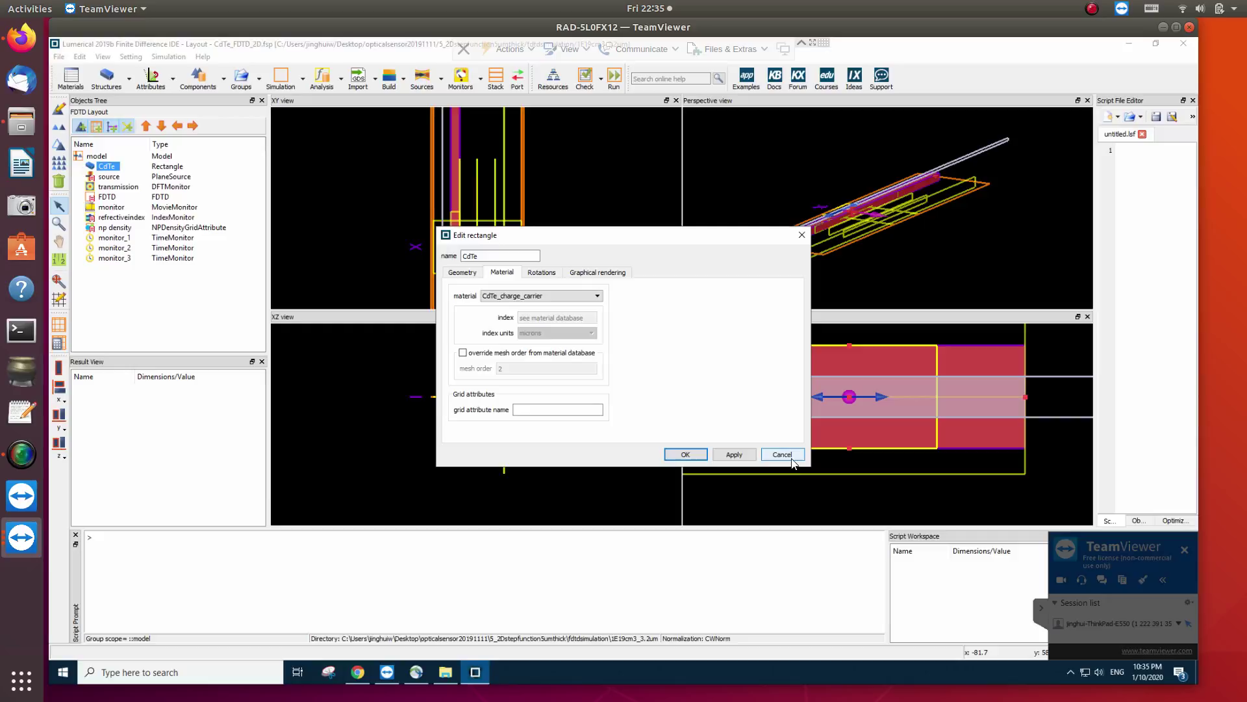
{"action": "left_click", "coordinate": [595, 296]}
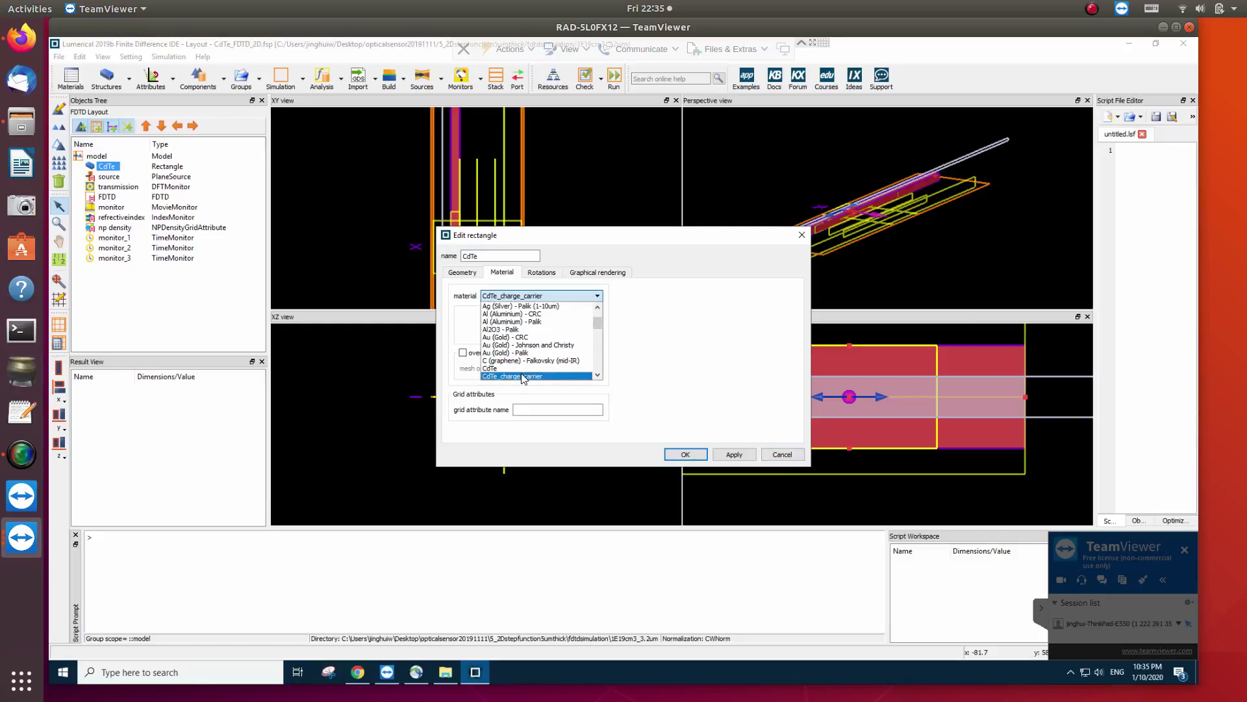
{"action": "left_click", "coordinate": [523, 377]}
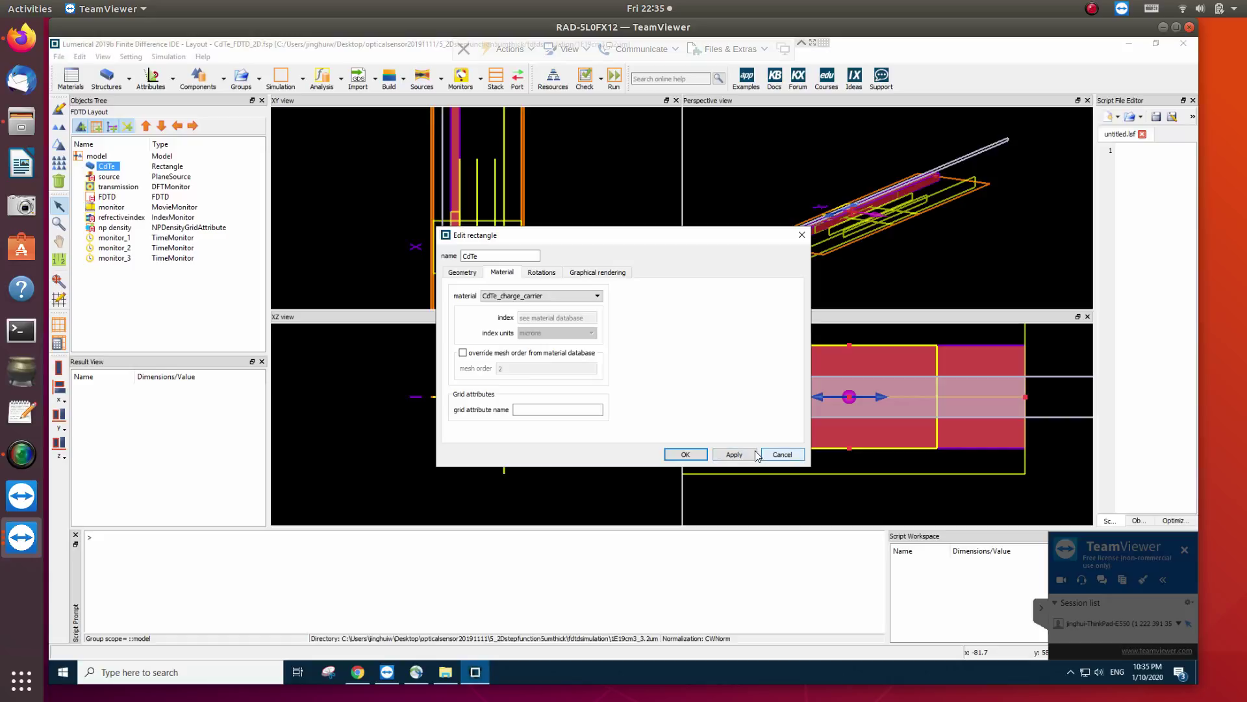
{"action": "left_click", "coordinate": [686, 454]}
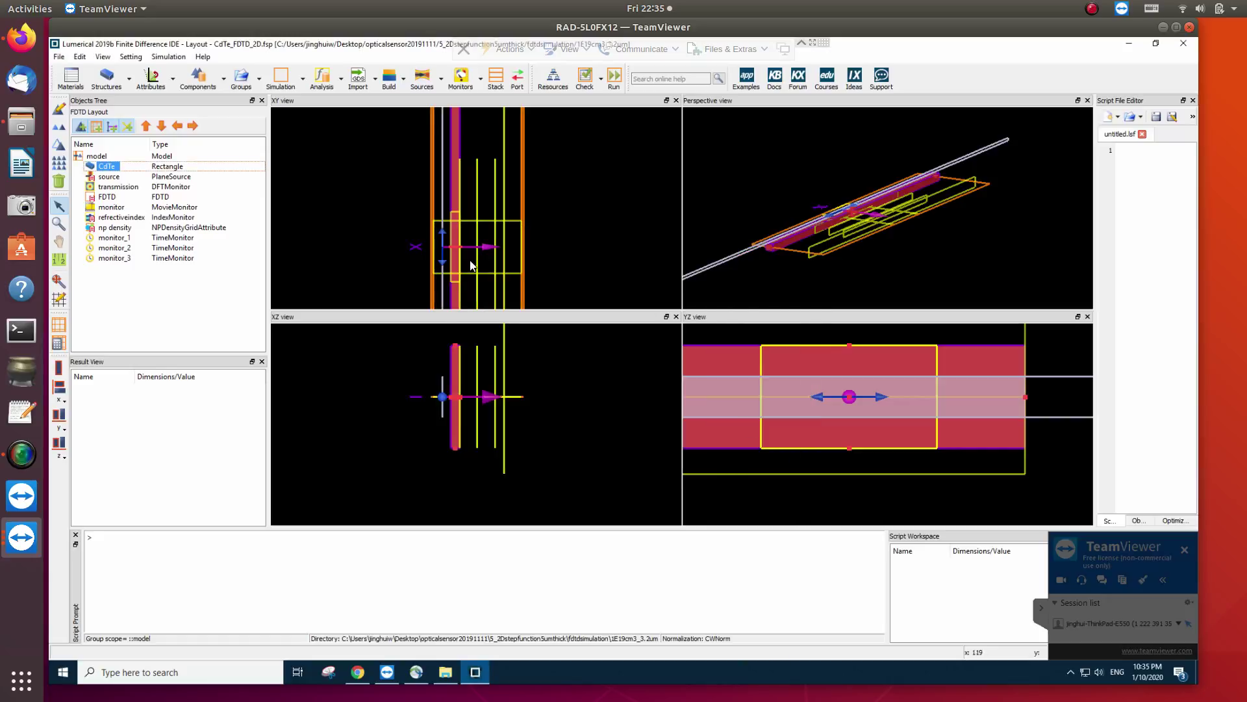
Add a new Index perturbation material in the Material Database
{"action": "left_click", "coordinate": [69, 78]}
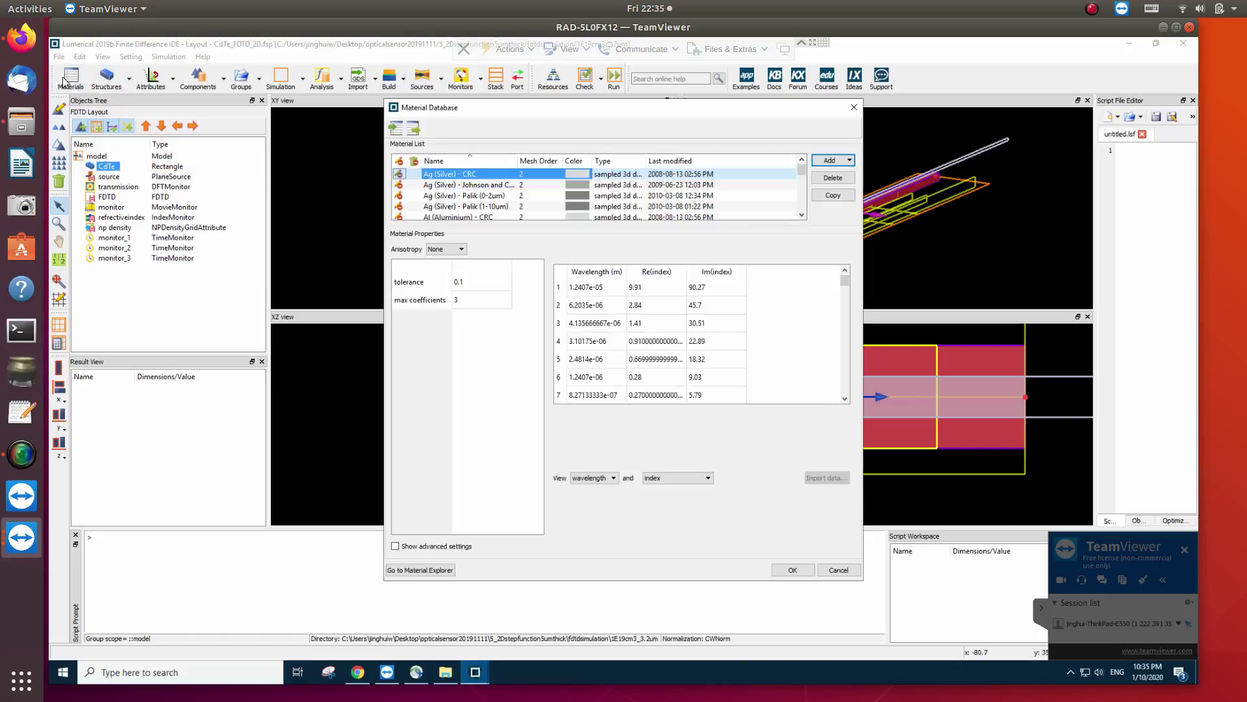
{"action": "left_click", "coordinate": [844, 166]}
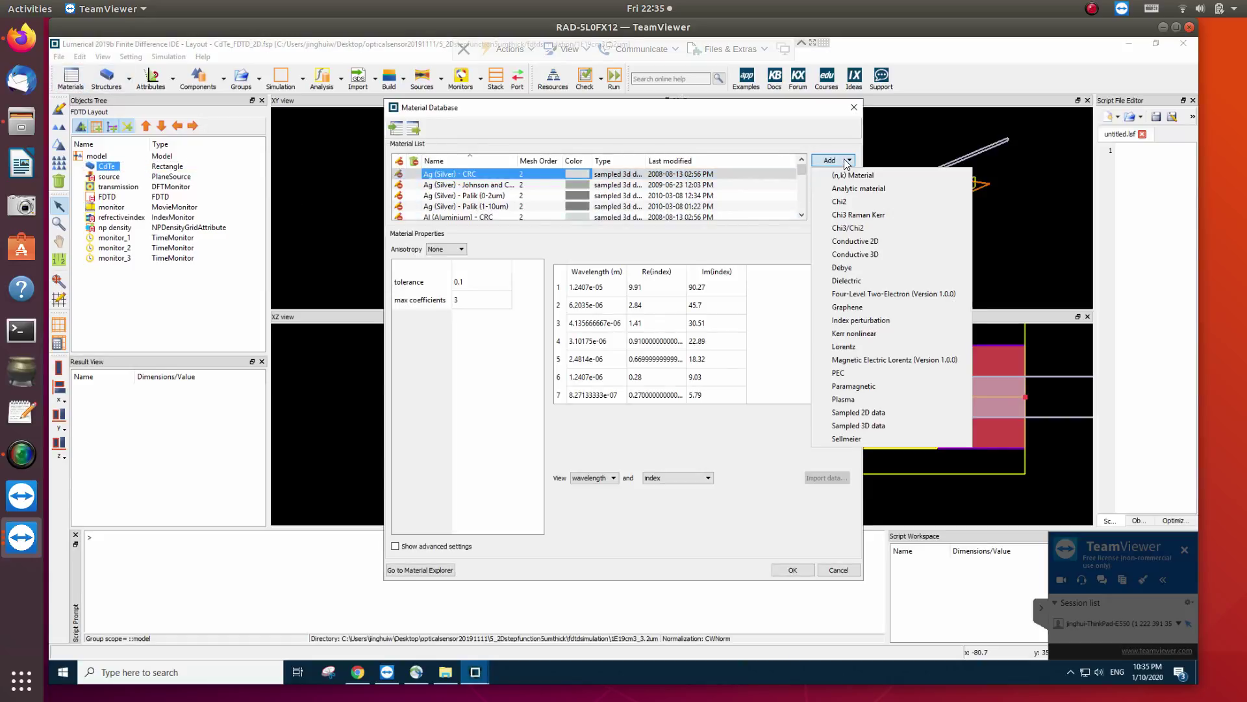
{"action": "left_click", "coordinate": [859, 321]}
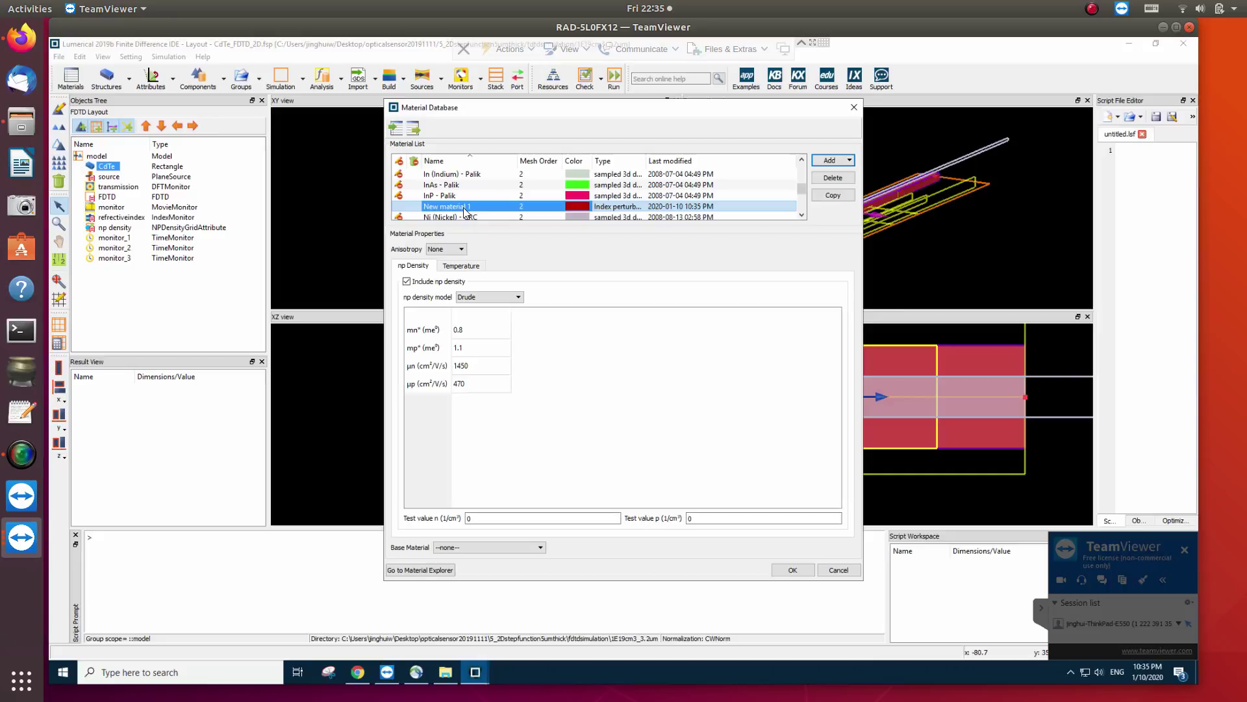
Scroll the Material List and select CdTe_charge_carrier
{"action": "scroll", "coordinate": [462, 208], "scroll_direction": "up", "scroll_amount": 3}
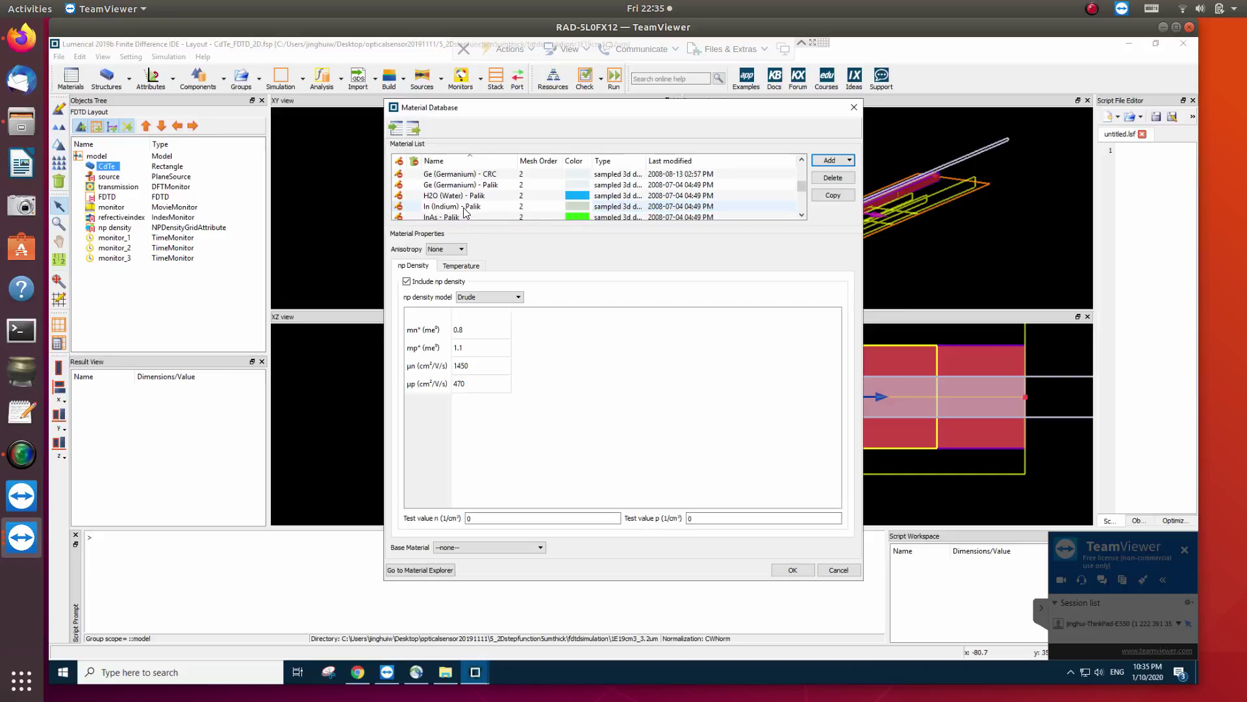
{"action": "scroll", "coordinate": [462, 208], "scroll_direction": "down", "scroll_amount": 10}
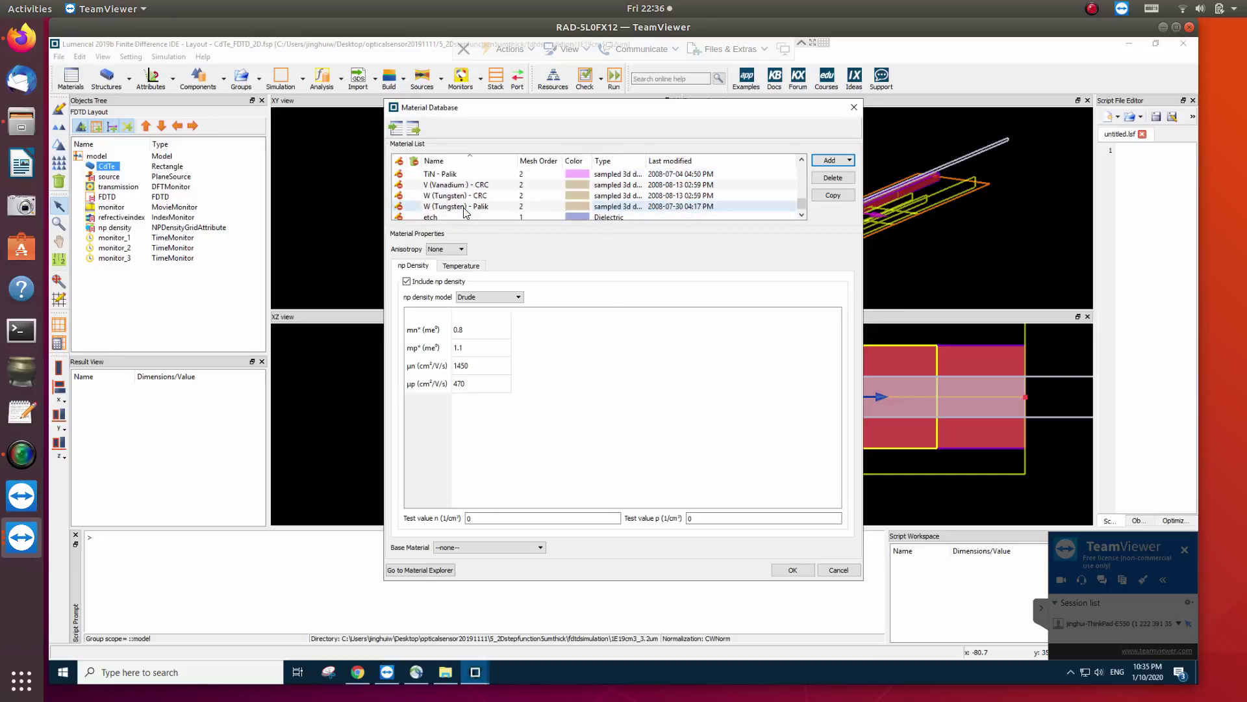
{"action": "scroll", "coordinate": [462, 208], "scroll_direction": "up", "scroll_amount": 3}
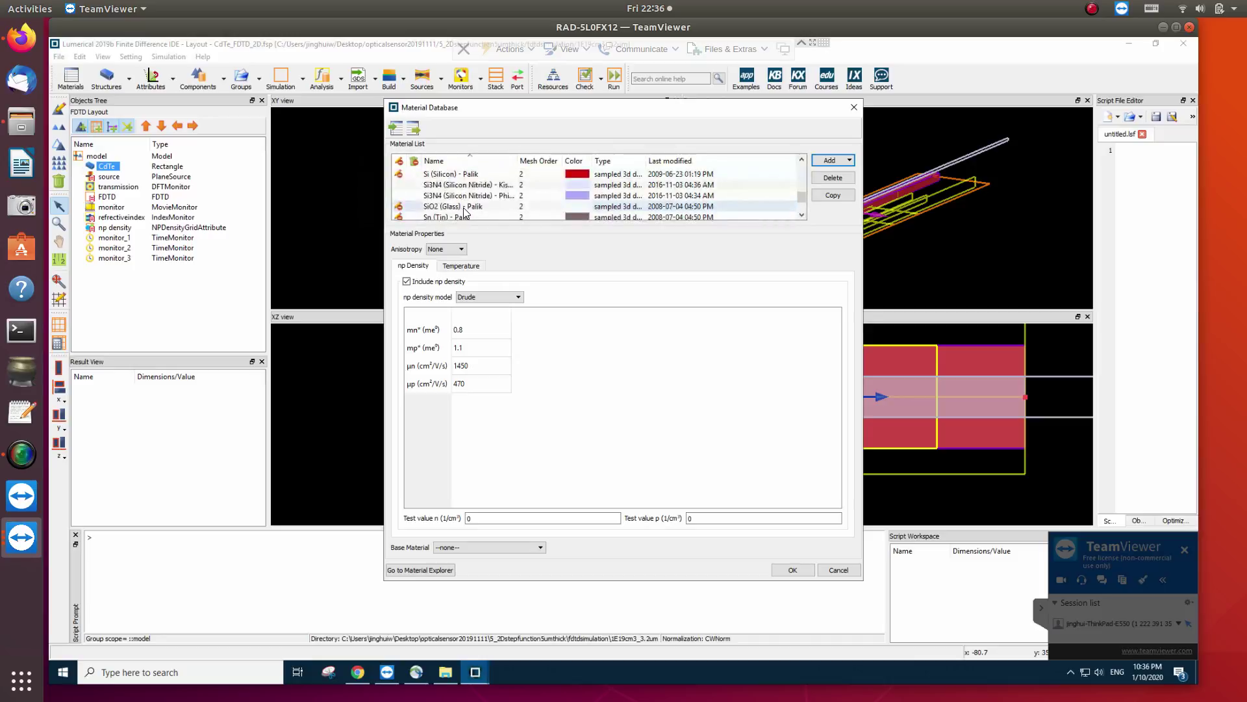
{"action": "scroll", "coordinate": [463, 208], "scroll_direction": "up", "scroll_amount": 5}
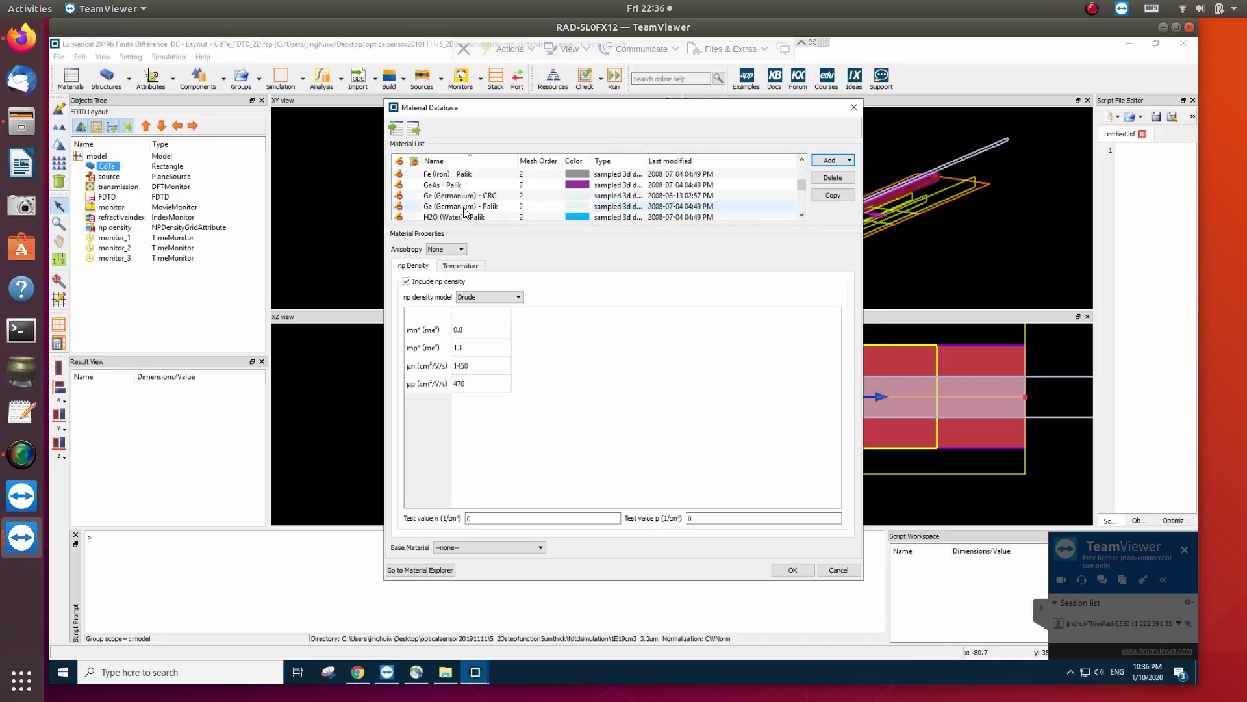
{"action": "scroll", "coordinate": [462, 208], "scroll_direction": "up", "scroll_amount": 1}
{"action": "scroll", "coordinate": [464, 211], "scroll_direction": "up", "scroll_amount": 1}
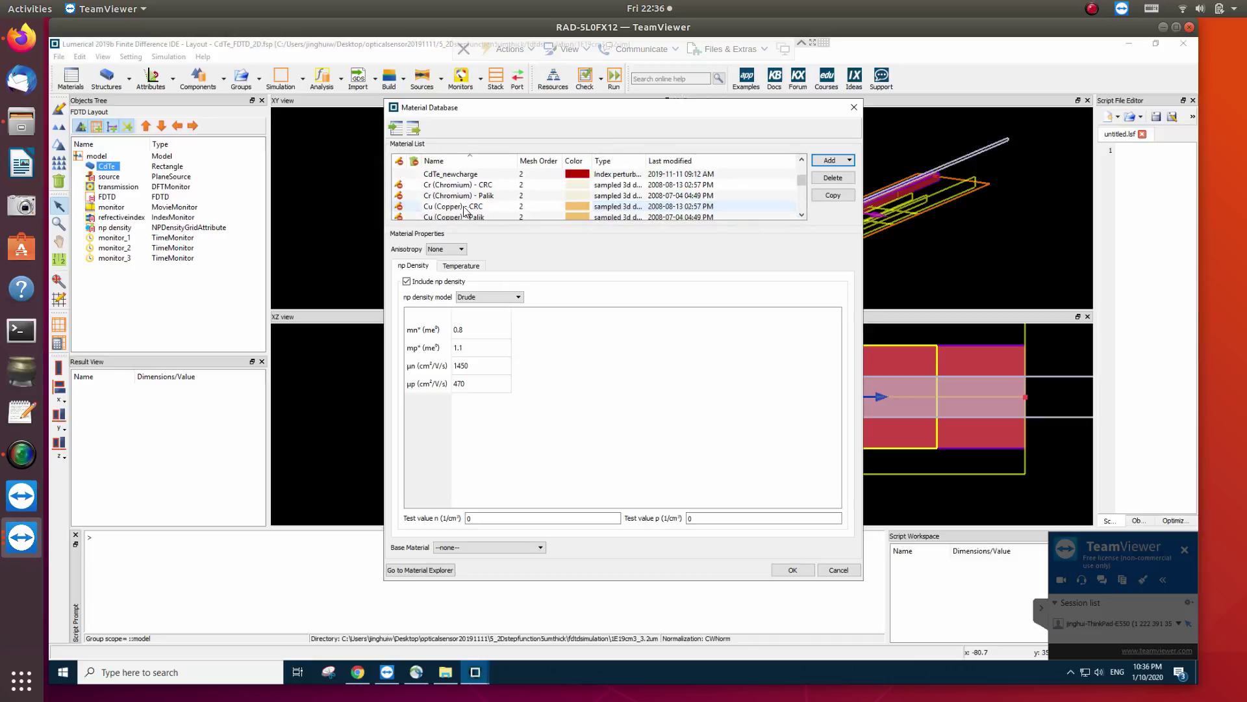
{"action": "scroll", "coordinate": [464, 209], "scroll_direction": "up", "scroll_amount": 1}
{"action": "left_click", "coordinate": [473, 197]}
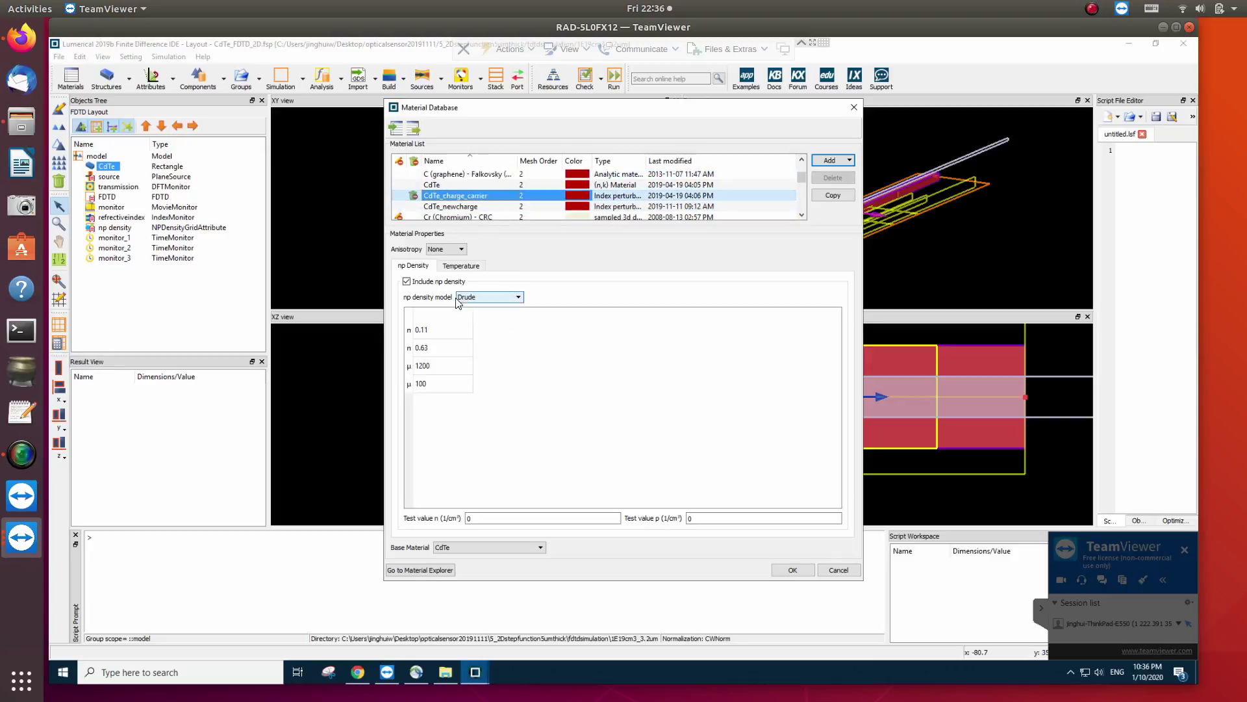
Keep Drude as the np density model and check values 0.11, 0.63, 1200 and 100
{"action": "left_click", "coordinate": [510, 300]}
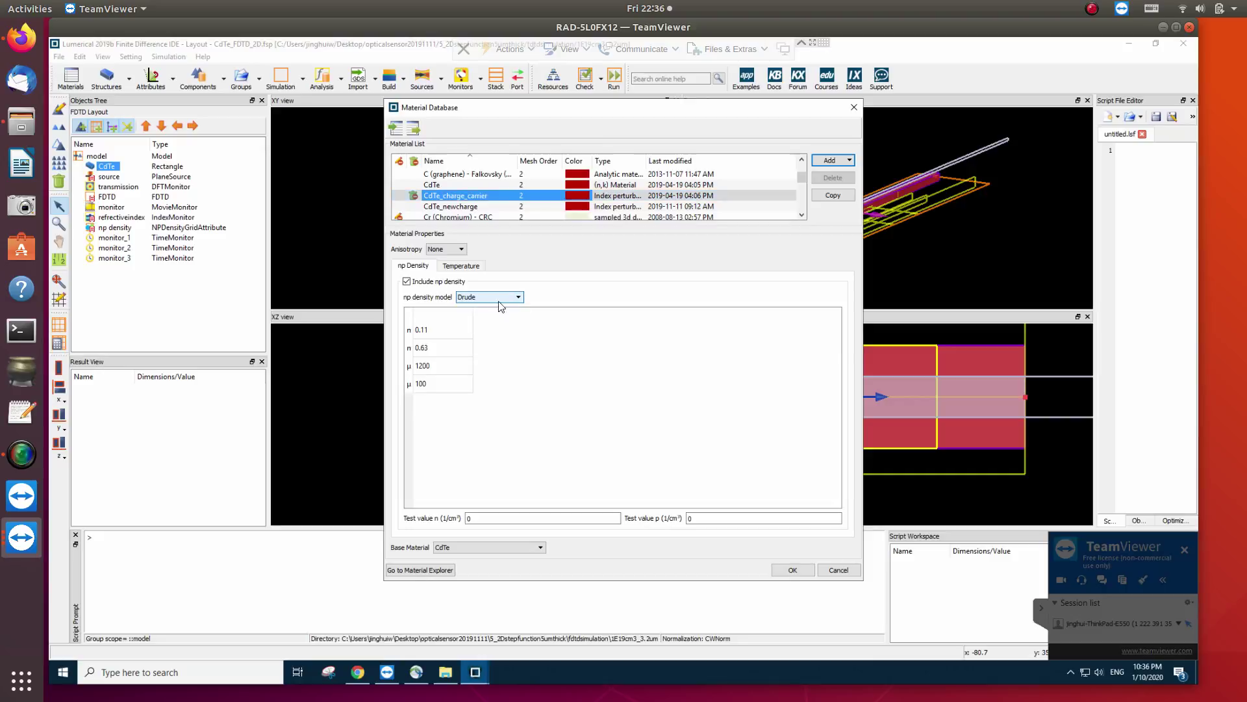
{"action": "left_click", "coordinate": [477, 307]}
{"action": "left_click", "coordinate": [452, 385]}
{"action": "left_click", "coordinate": [437, 330]}
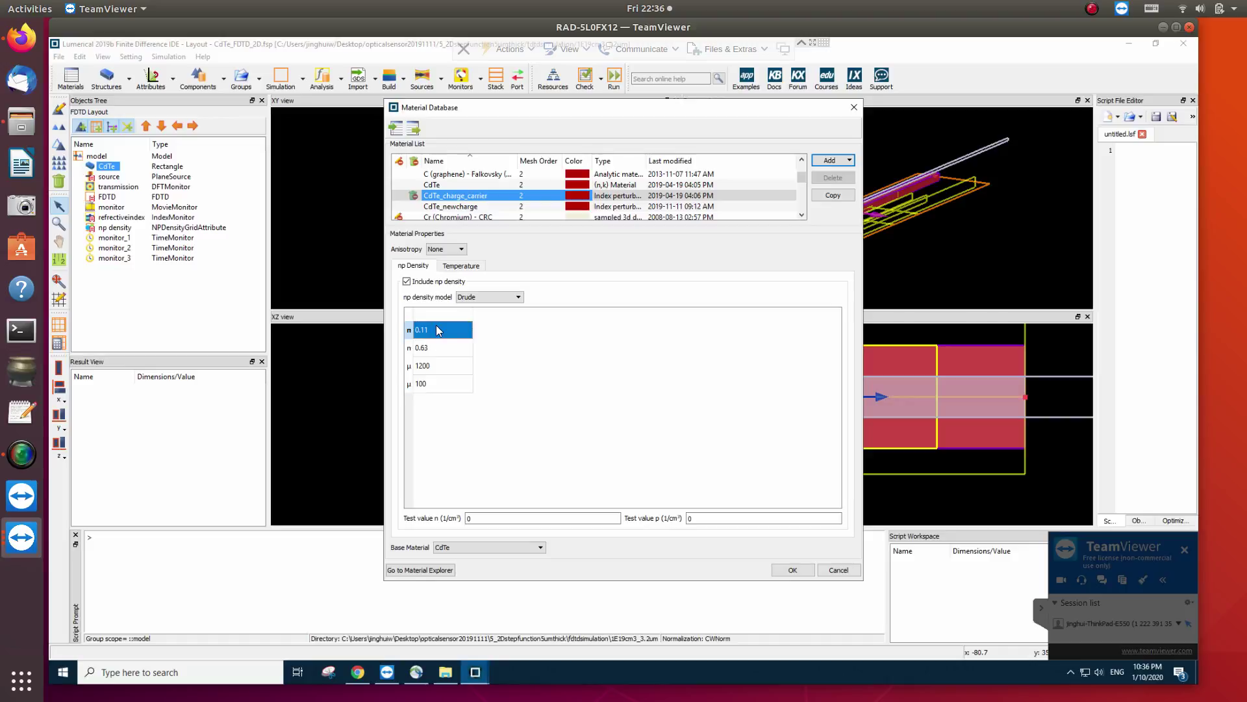
{"action": "left_click", "coordinate": [445, 351]}
{"action": "left_click", "coordinate": [448, 367]}
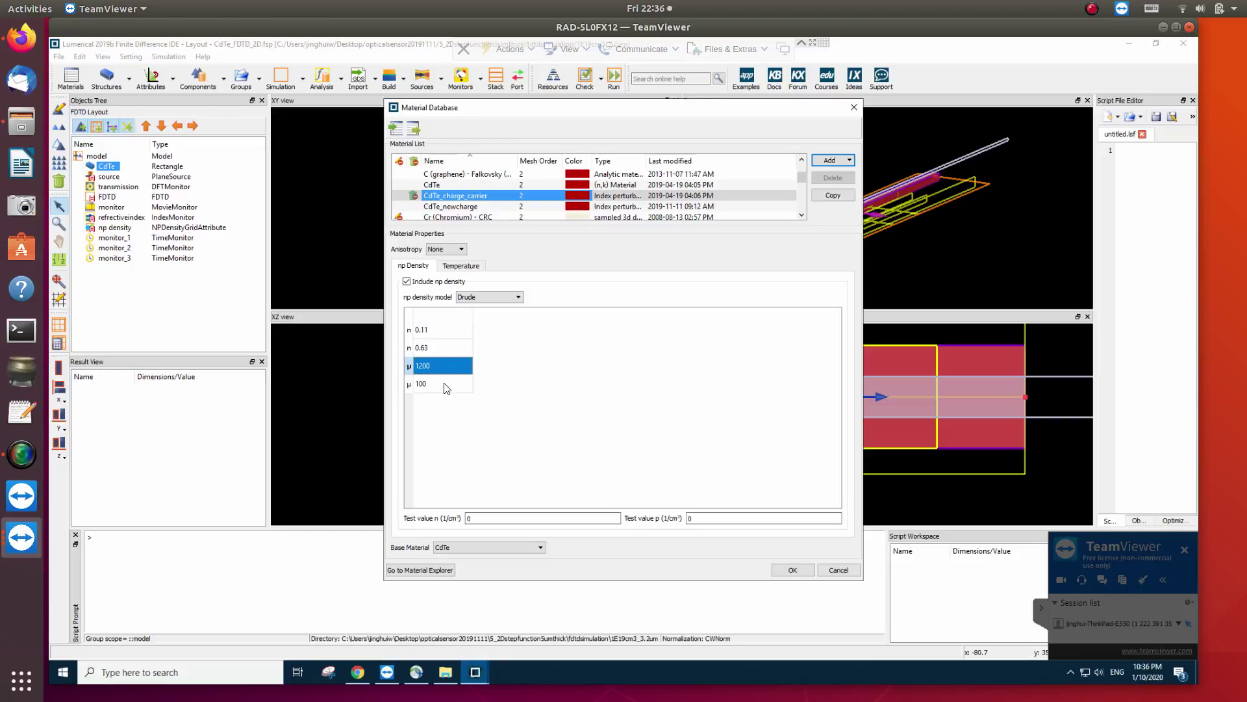
{"action": "left_click", "coordinate": [445, 384]}
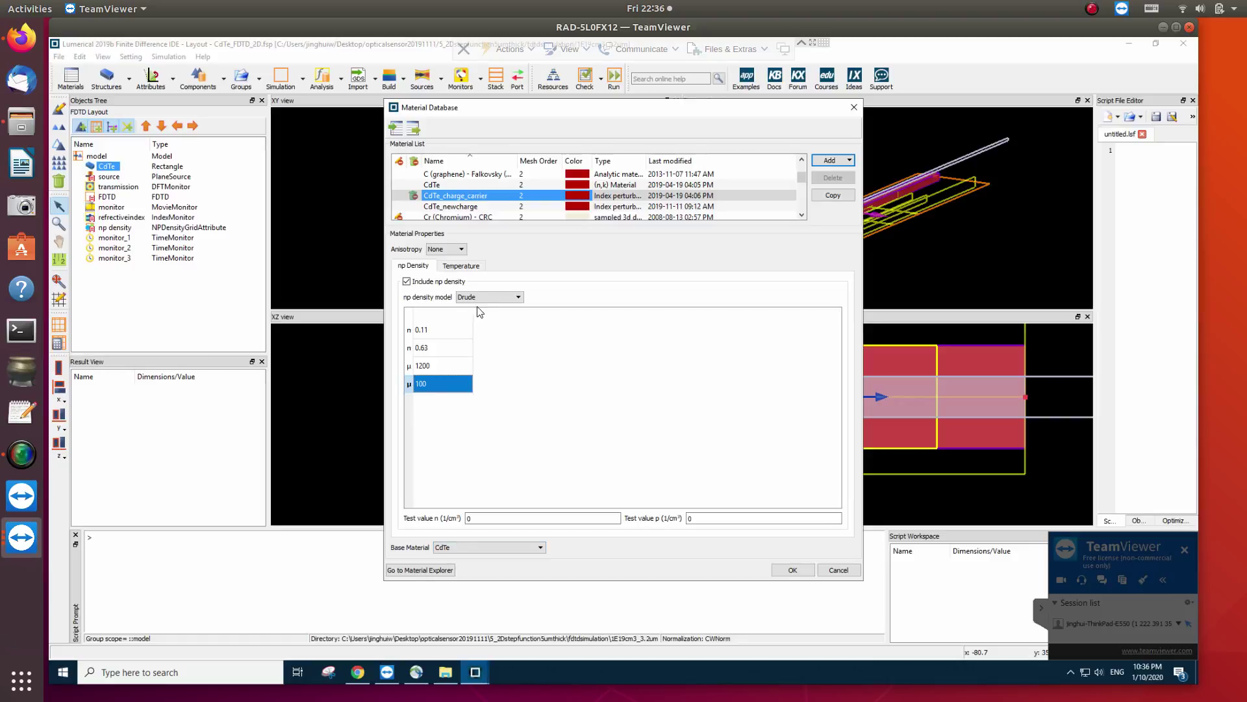
Review the Temperature settings, return to np Density, and cancel the database changes
{"action": "left_click", "coordinate": [448, 266]}
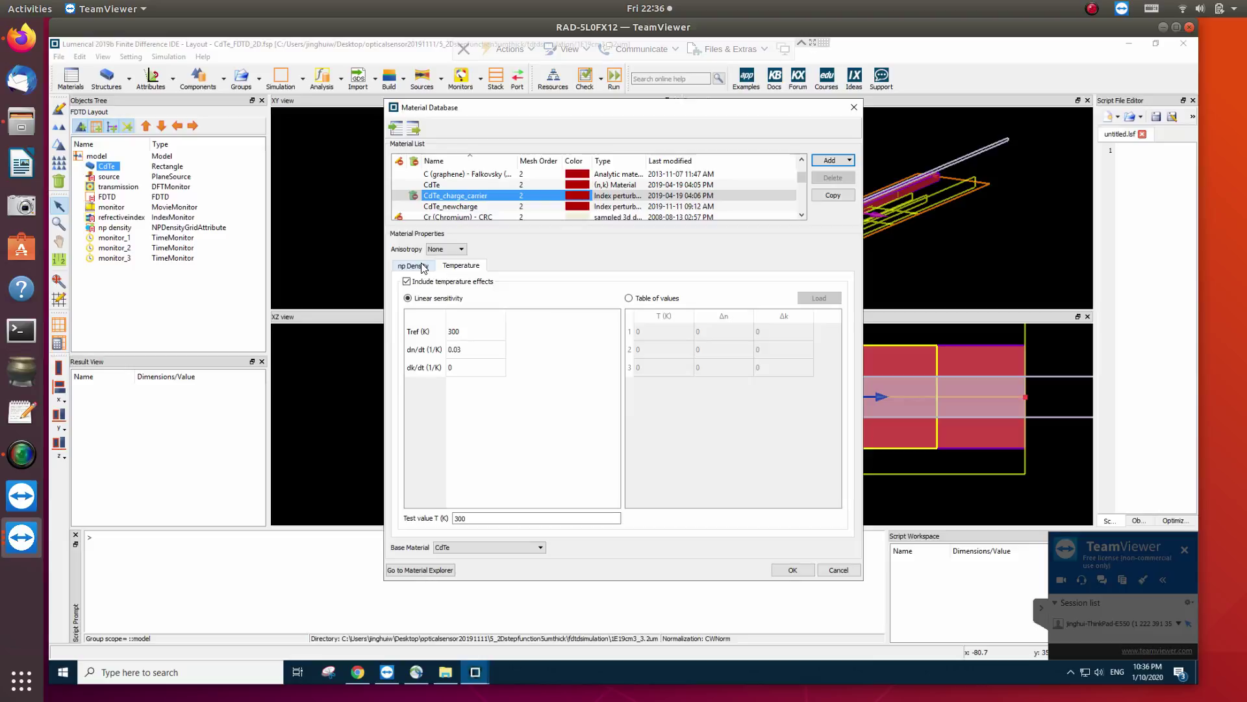
{"action": "left_click", "coordinate": [416, 267]}
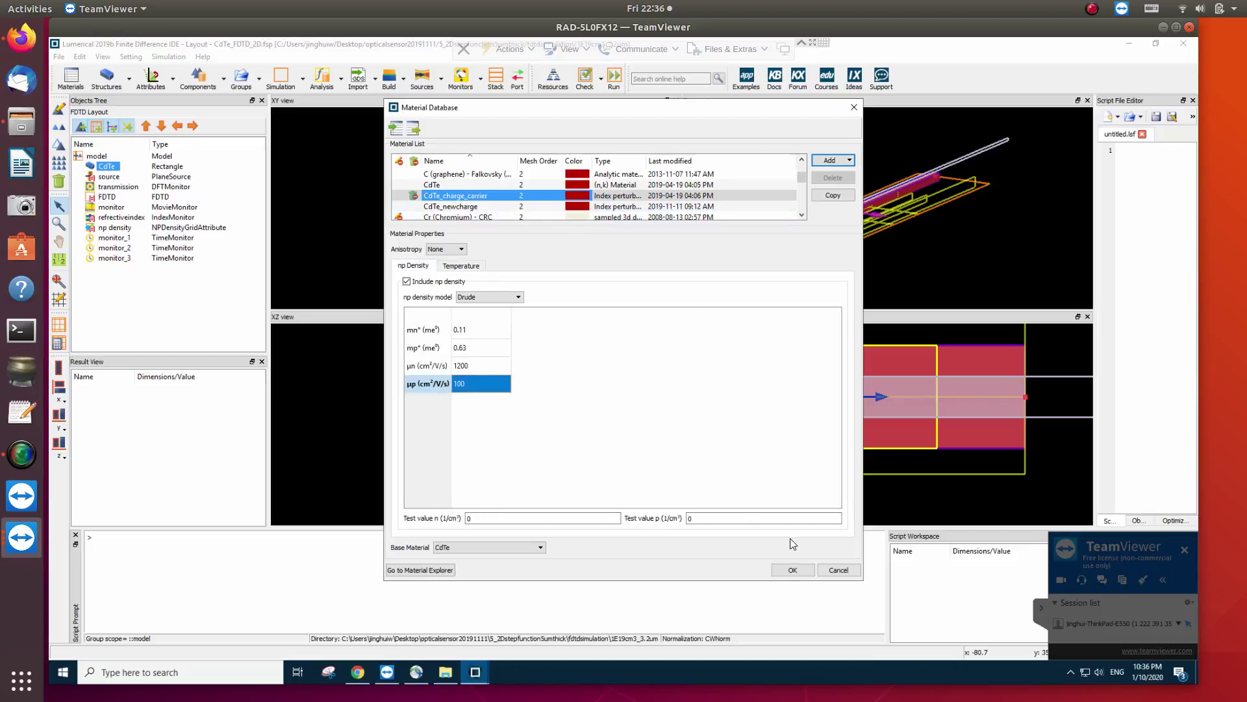
{"action": "left_click", "coordinate": [838, 571]}
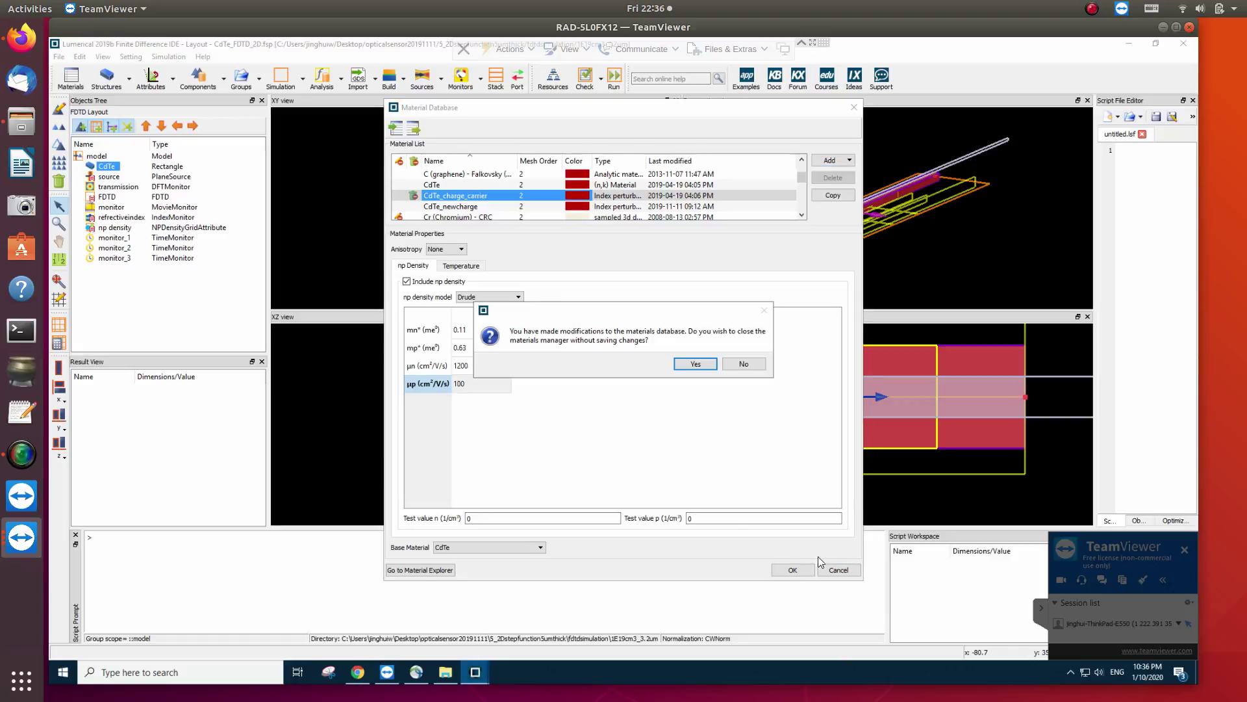
Confirm closing the database and verify the CdTe rectangle still uses CdTe_charge_carrier, cancelling unchanged
{"action": "left_click", "coordinate": [698, 364]}
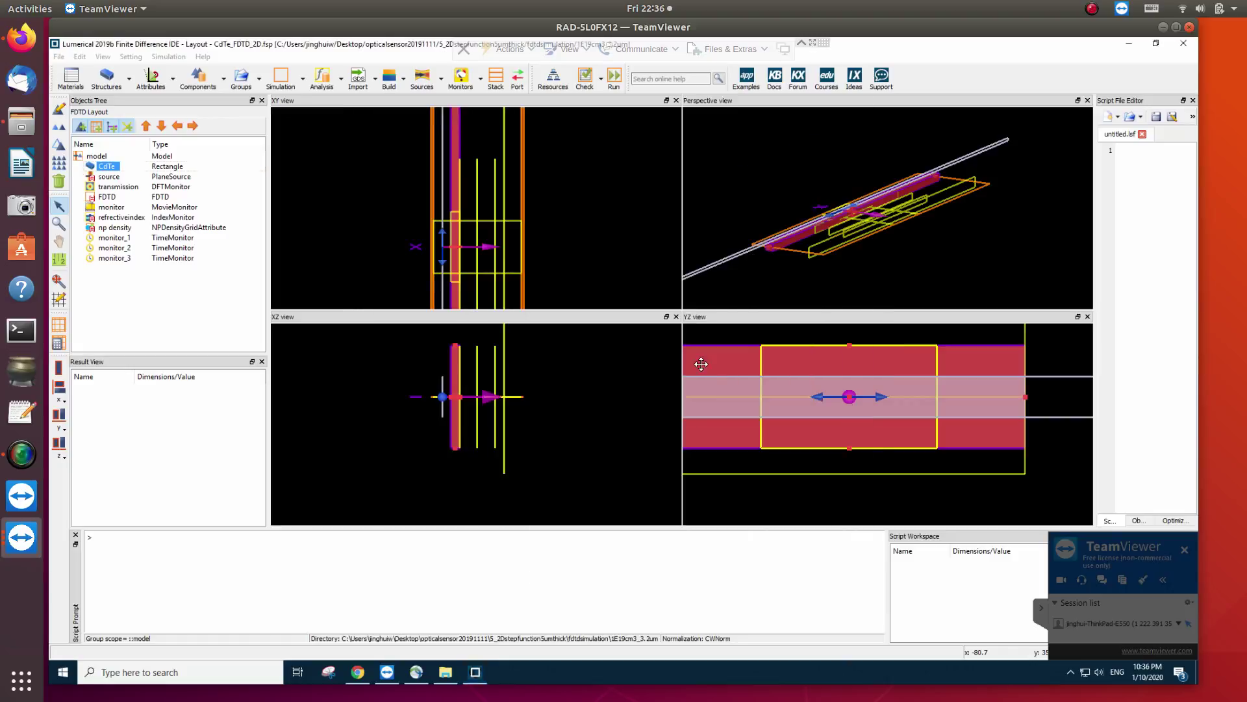
{"action": "right_click", "coordinate": [121, 170]}
{"action": "left_click", "coordinate": [160, 176]}
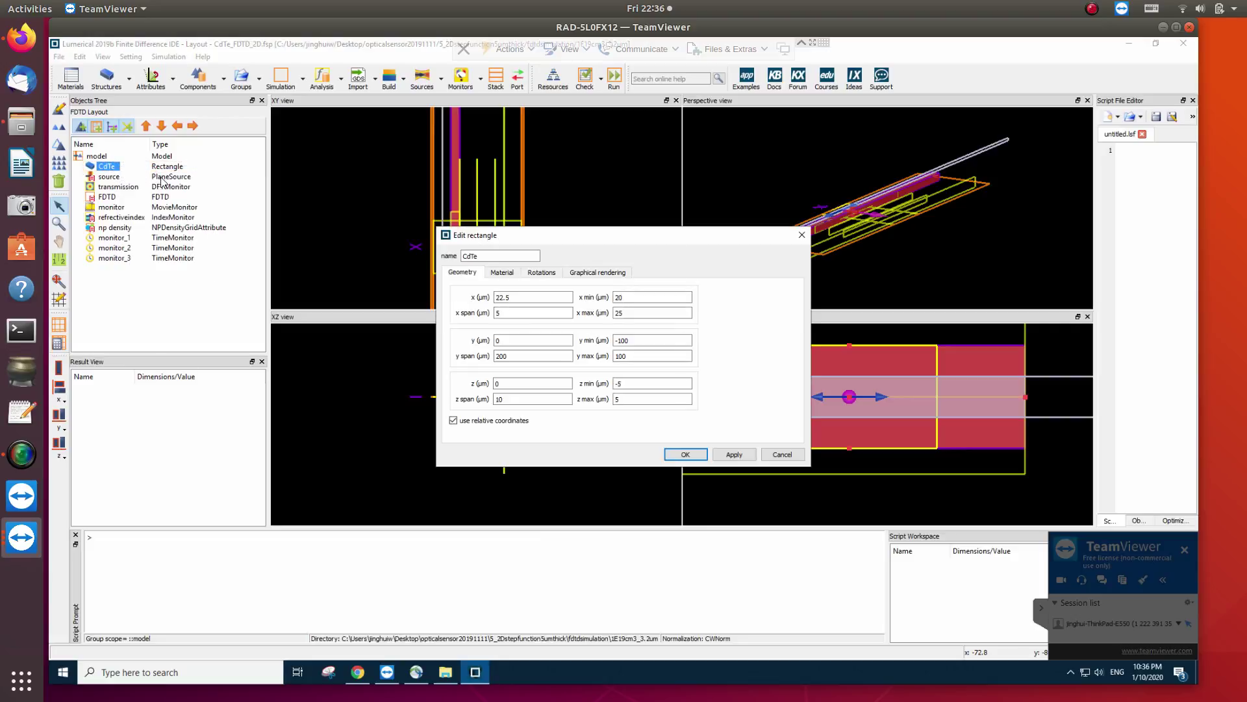
{"action": "left_click", "coordinate": [509, 273]}
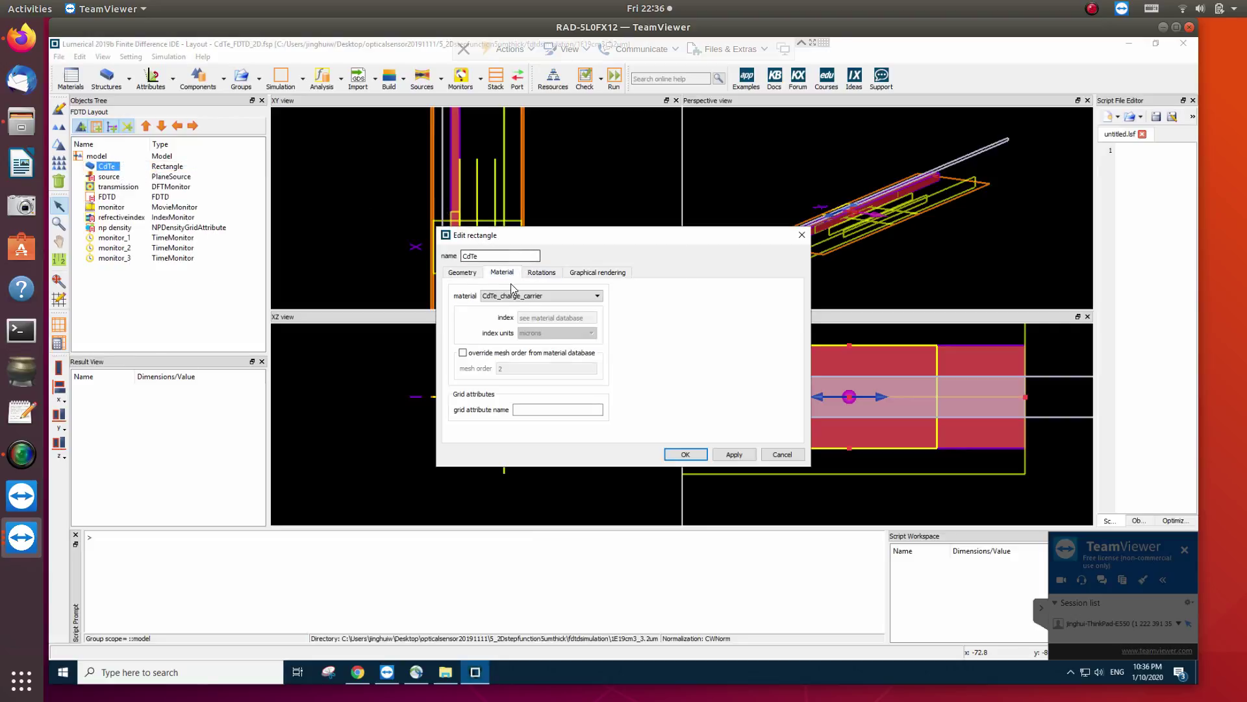
{"action": "left_click", "coordinate": [781, 453]}
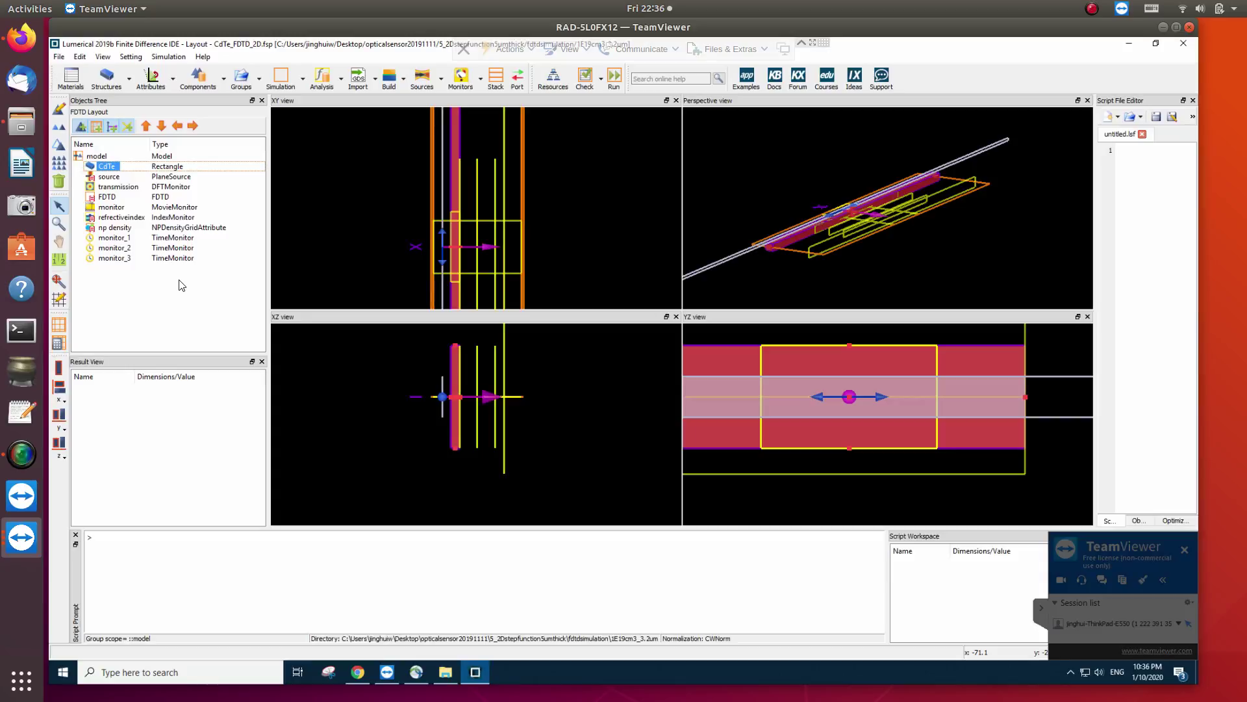
Add an np Density grid attribute, import the charge1e19 dataset into it, and apply
{"action": "left_click", "coordinate": [173, 79]}
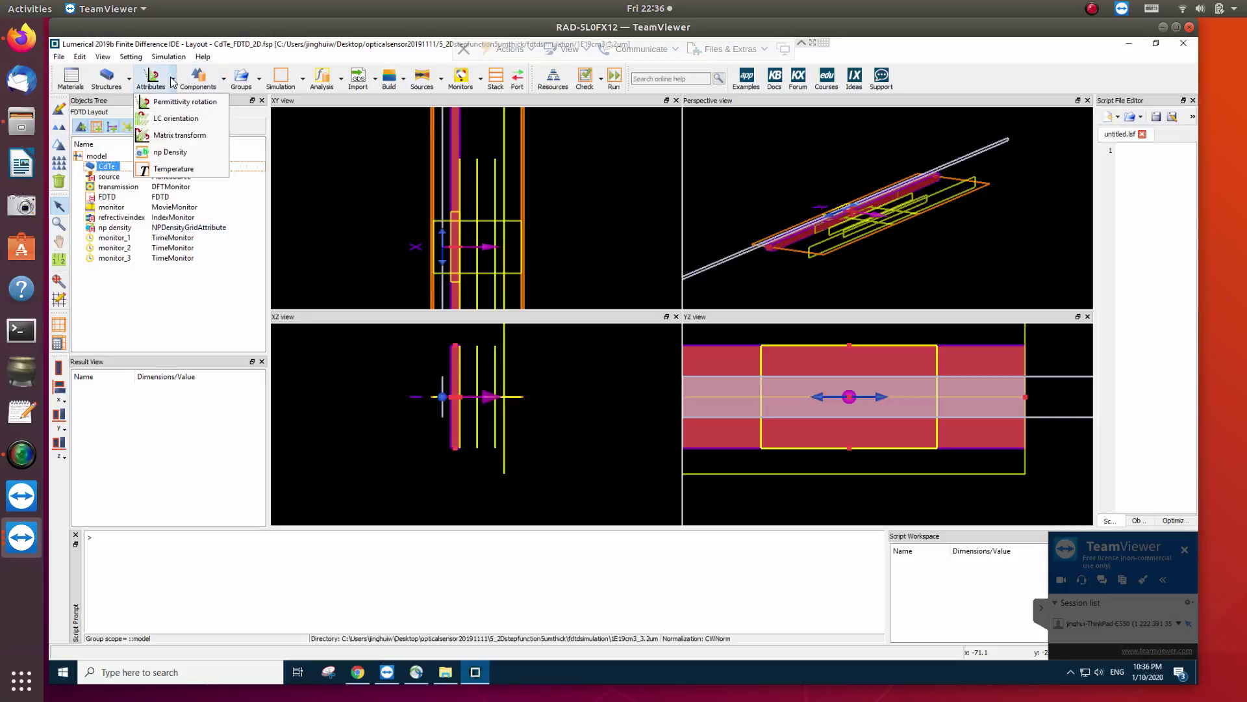
{"action": "left_click", "coordinate": [186, 155]}
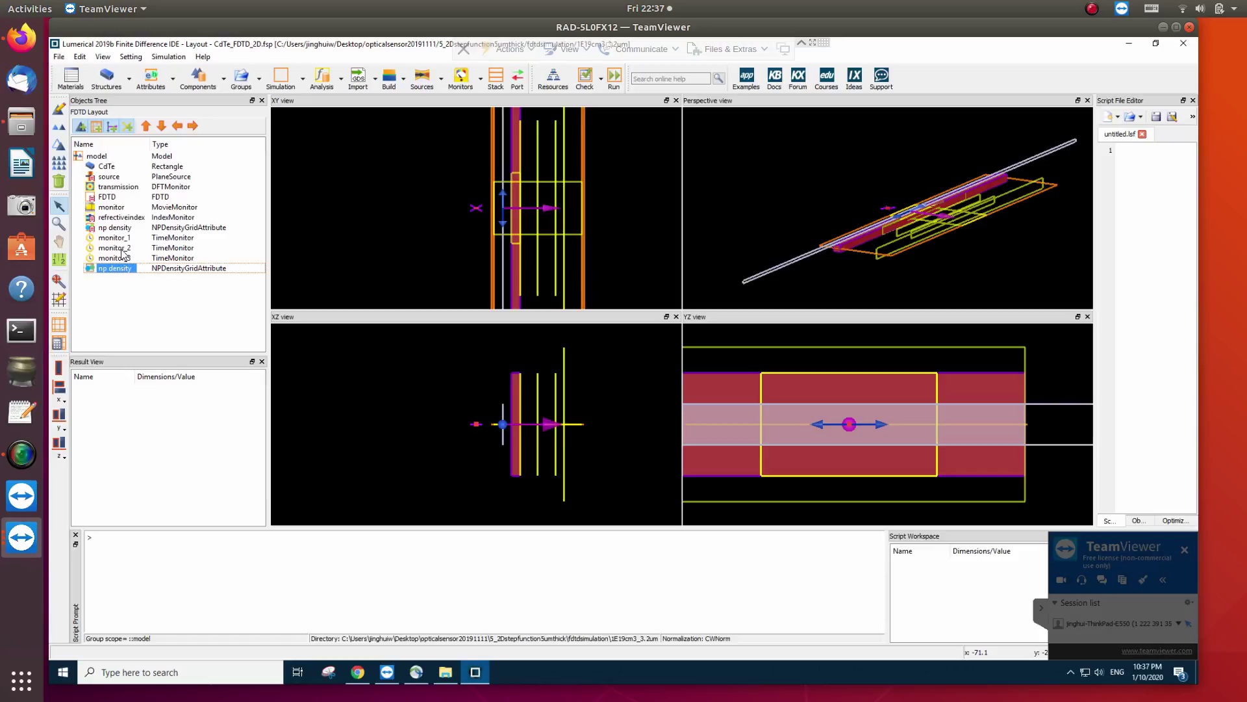
{"action": "right_click", "coordinate": [122, 269]}
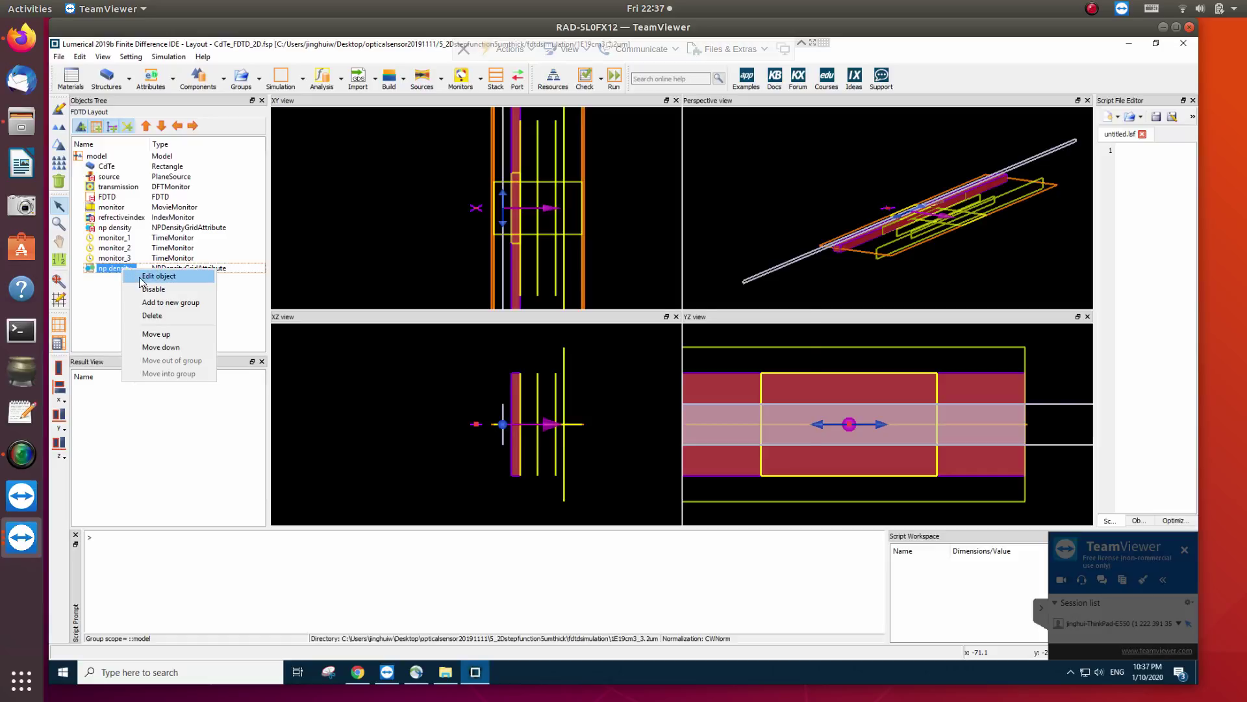
{"action": "left_click", "coordinate": [139, 277]}
{"action": "left_click", "coordinate": [463, 436]}
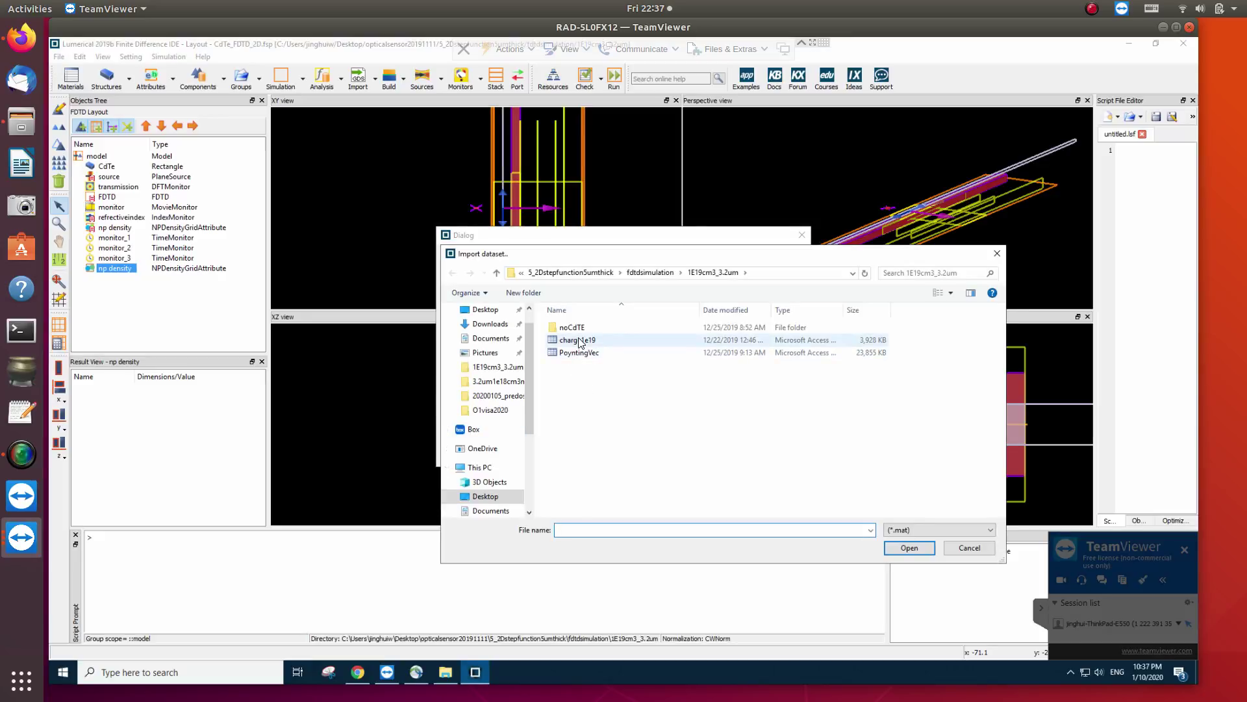
{"action": "double_click", "coordinate": [580, 342]}
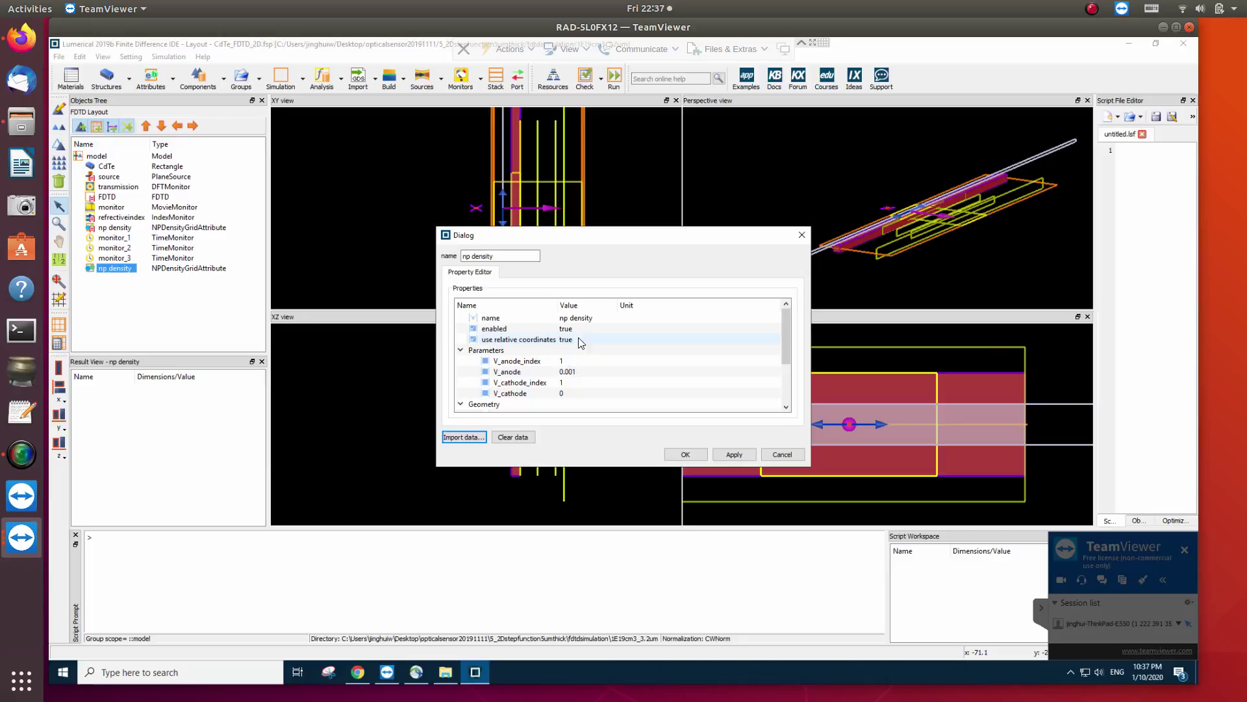
{"action": "left_click", "coordinate": [733, 454]}
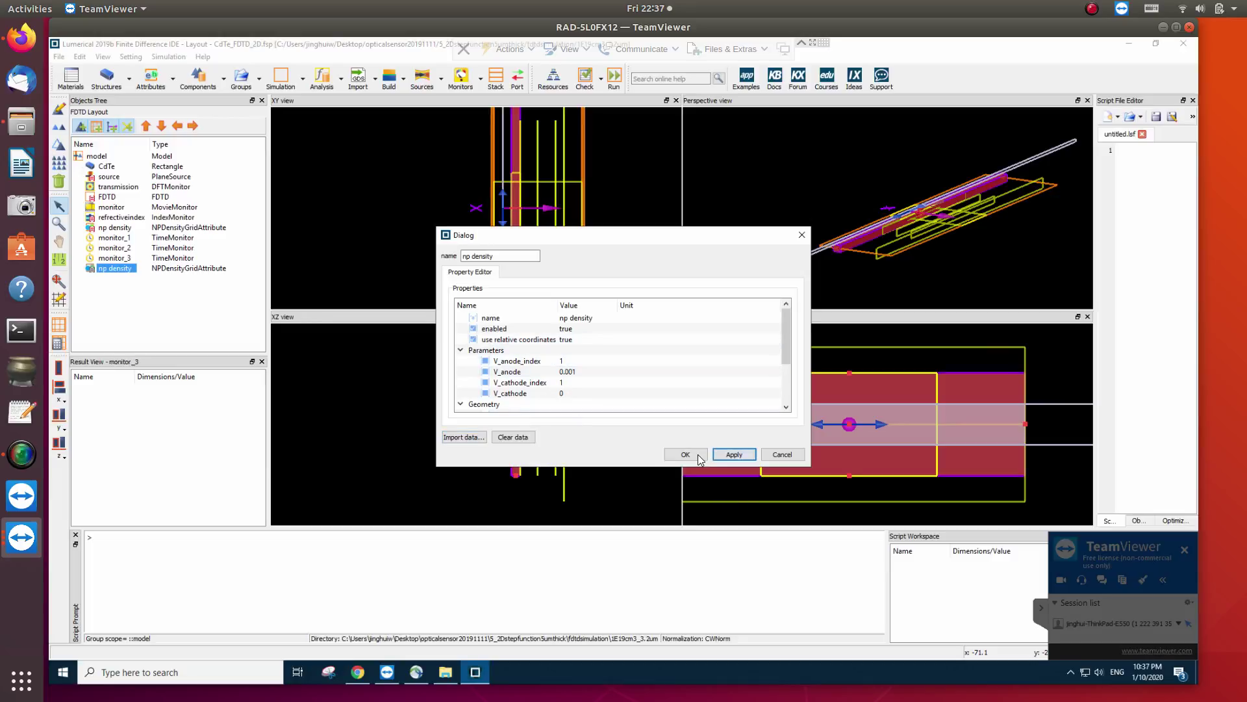
{"action": "left_click", "coordinate": [685, 454]}
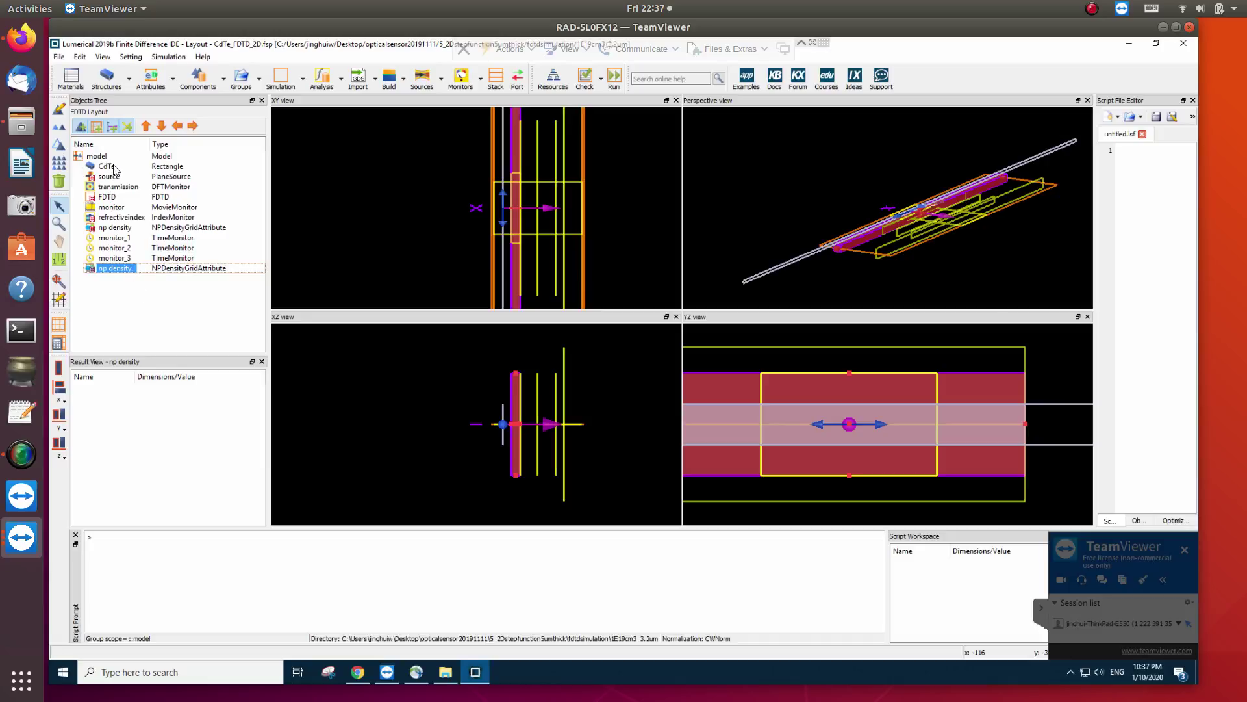
Visualize the np density charge data, rotate the plot front-on, then close Visualizer 1
{"action": "right_click", "coordinate": [123, 271]}
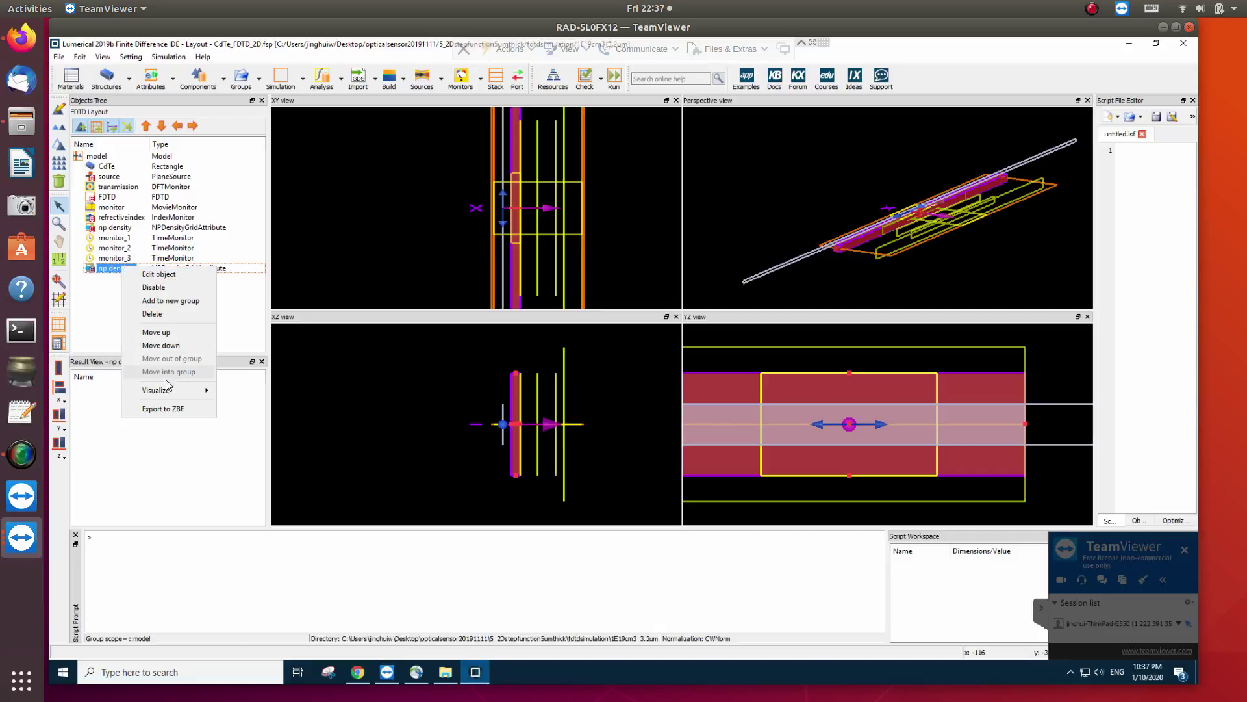
{"action": "mouse_move", "coordinate": [177, 391]}
{"action": "left_click", "coordinate": [235, 394]}
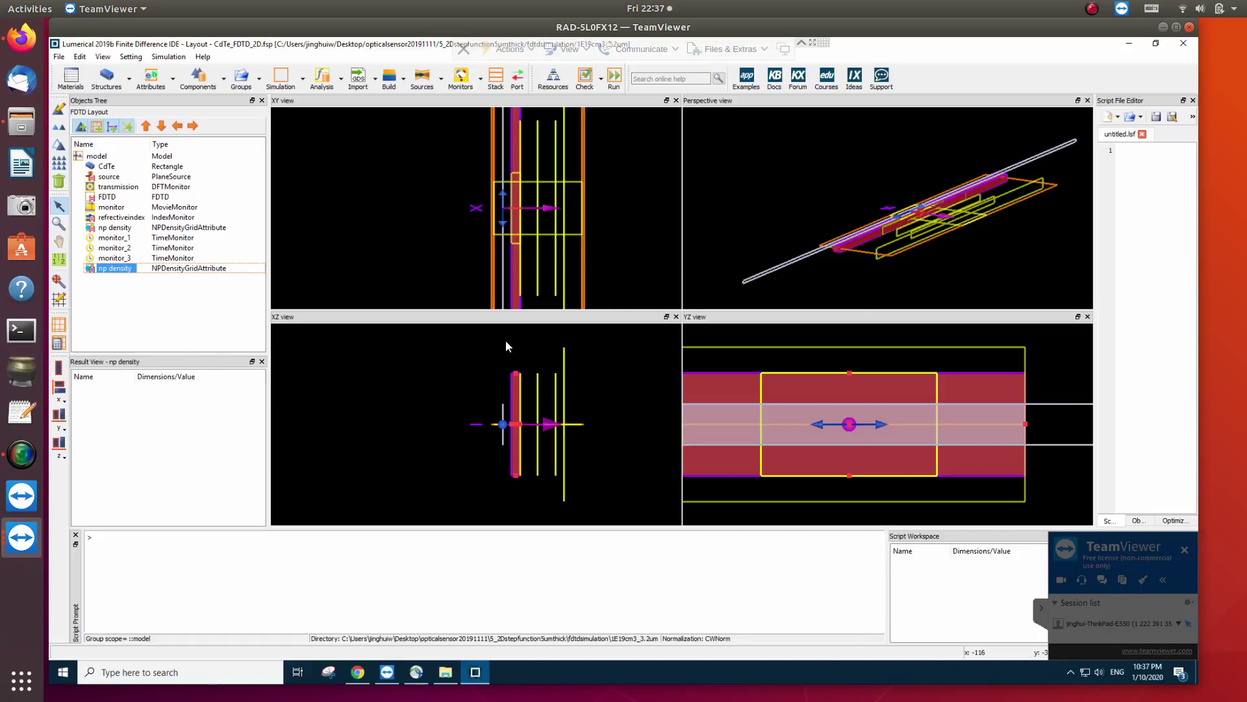
{"action": "left_click_drag", "start_coordinate": [525, 351], "coordinate": [689, 285]}
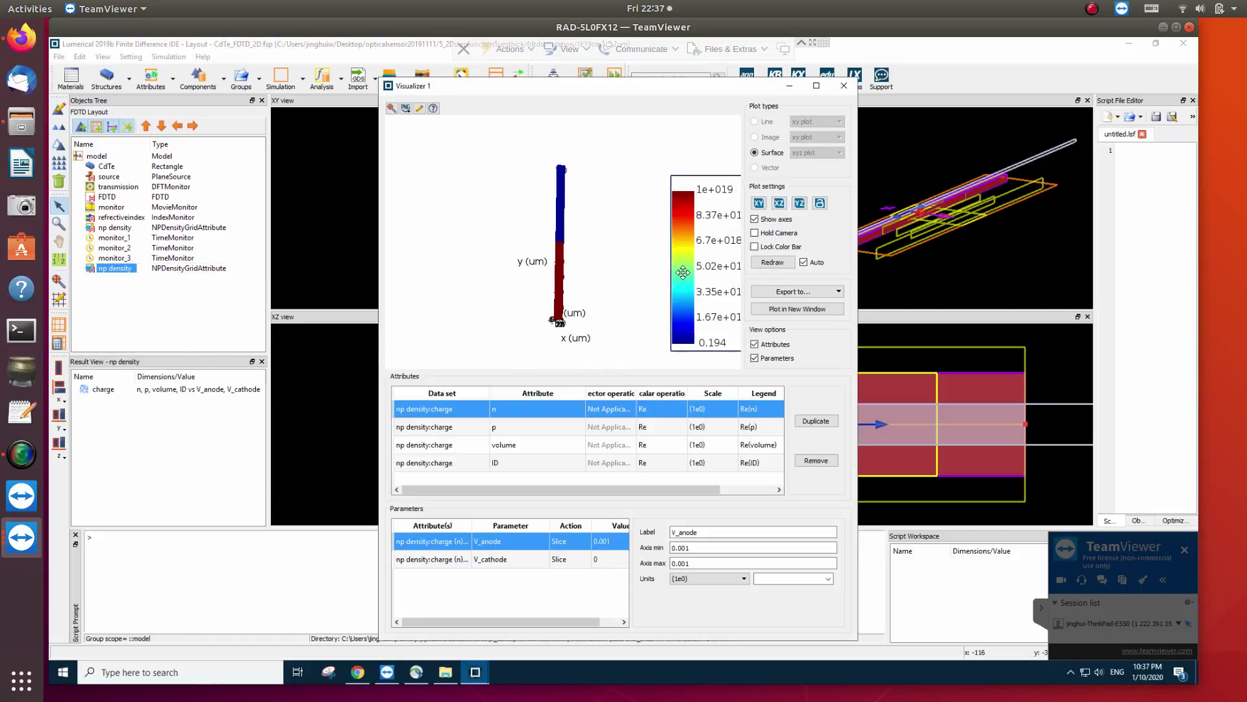
{"action": "scroll", "coordinate": [585, 292], "scroll_direction": "up", "scroll_amount": 2}
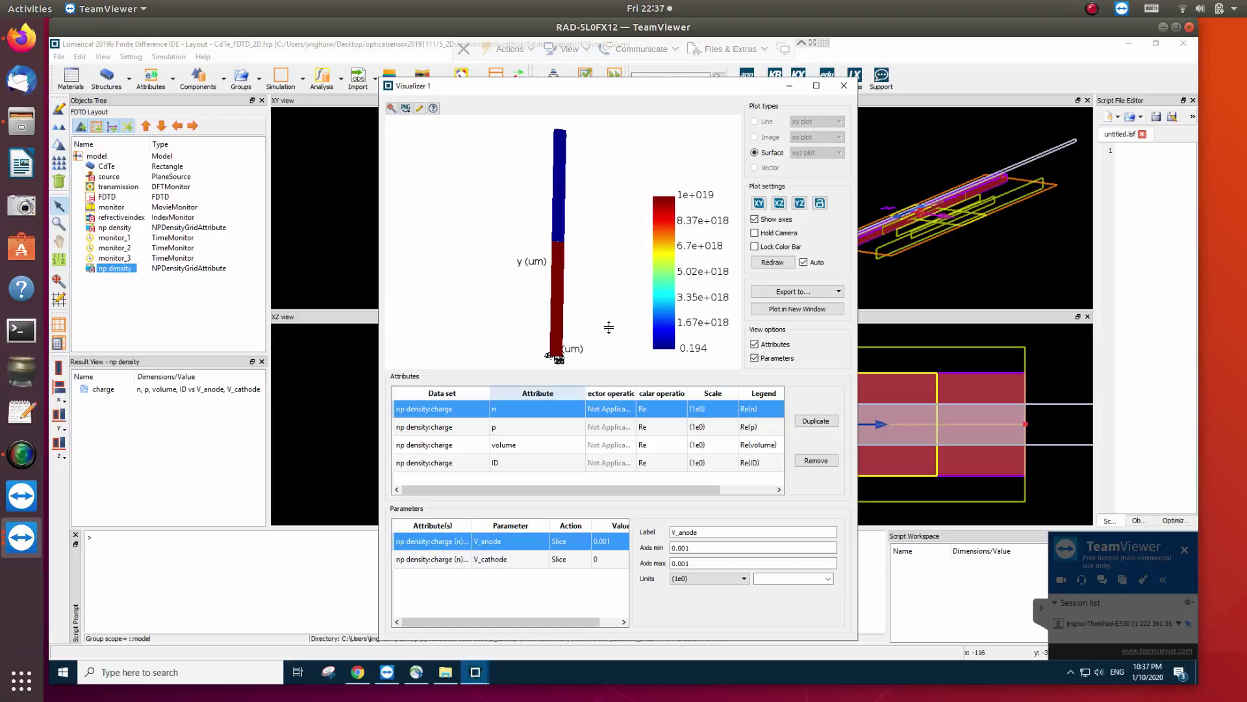
{"action": "left_click", "coordinate": [845, 86]}
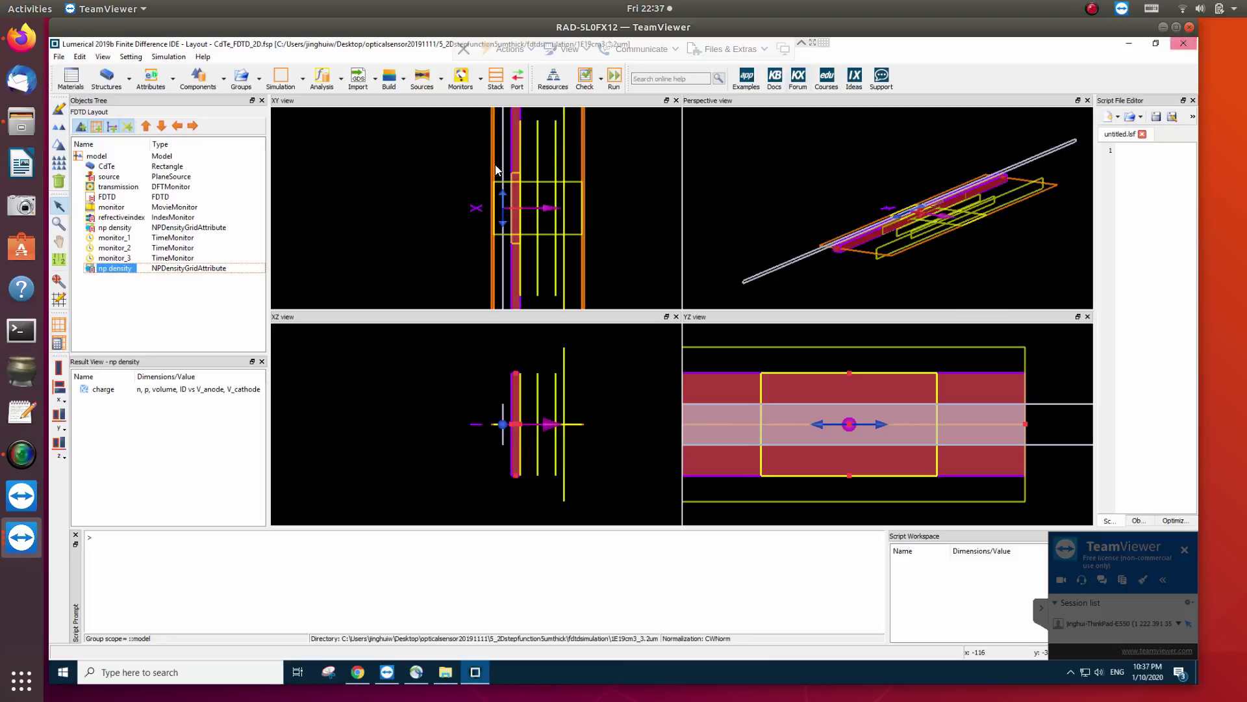
{"action": "left_click", "coordinate": [22, 456]}
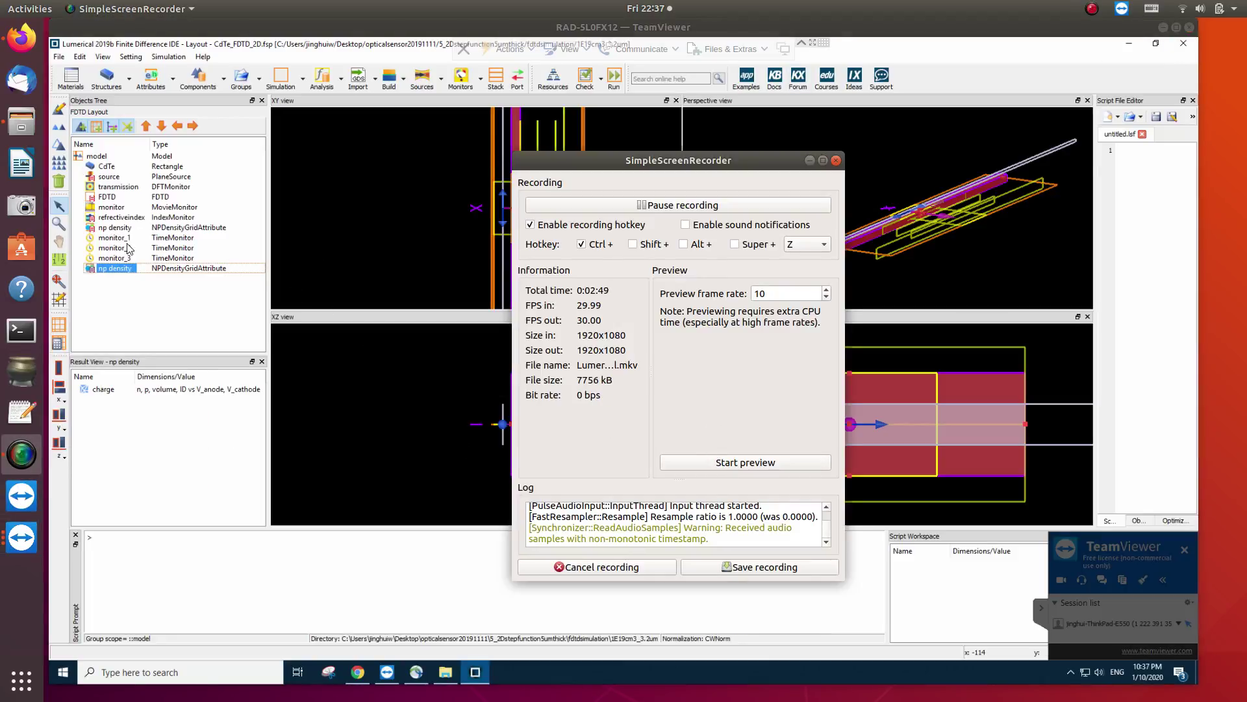
{"action": "left_click", "coordinate": [810, 160]}
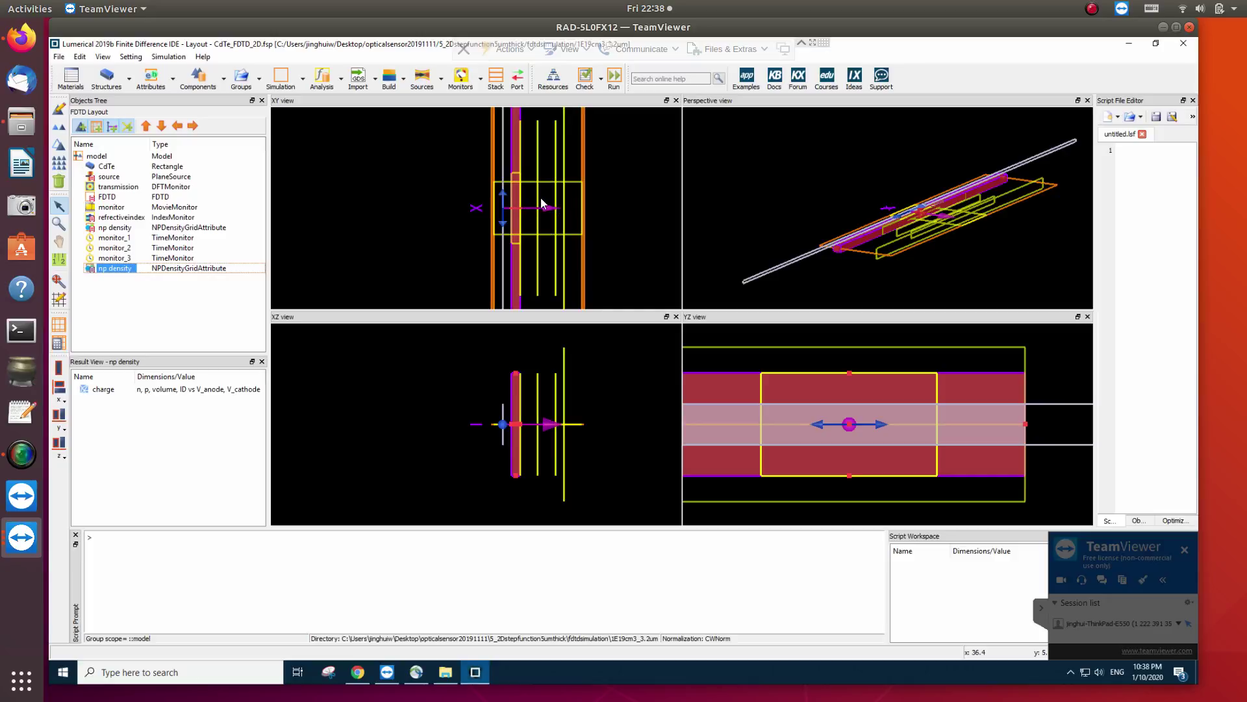
Minimize Lumerical and open CdTe_FDTD_2D_monitor_TE from File Explorer with VLC media player
{"action": "left_click", "coordinate": [1129, 43]}
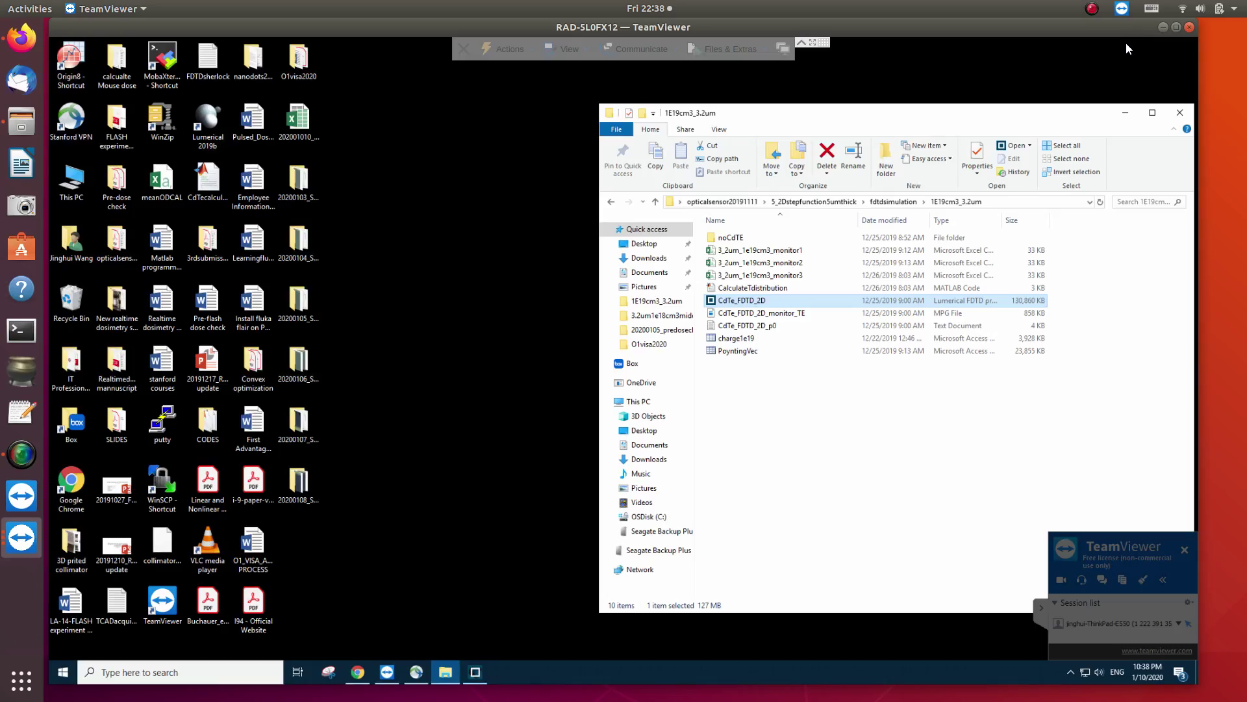
{"action": "left_click", "coordinate": [811, 314]}
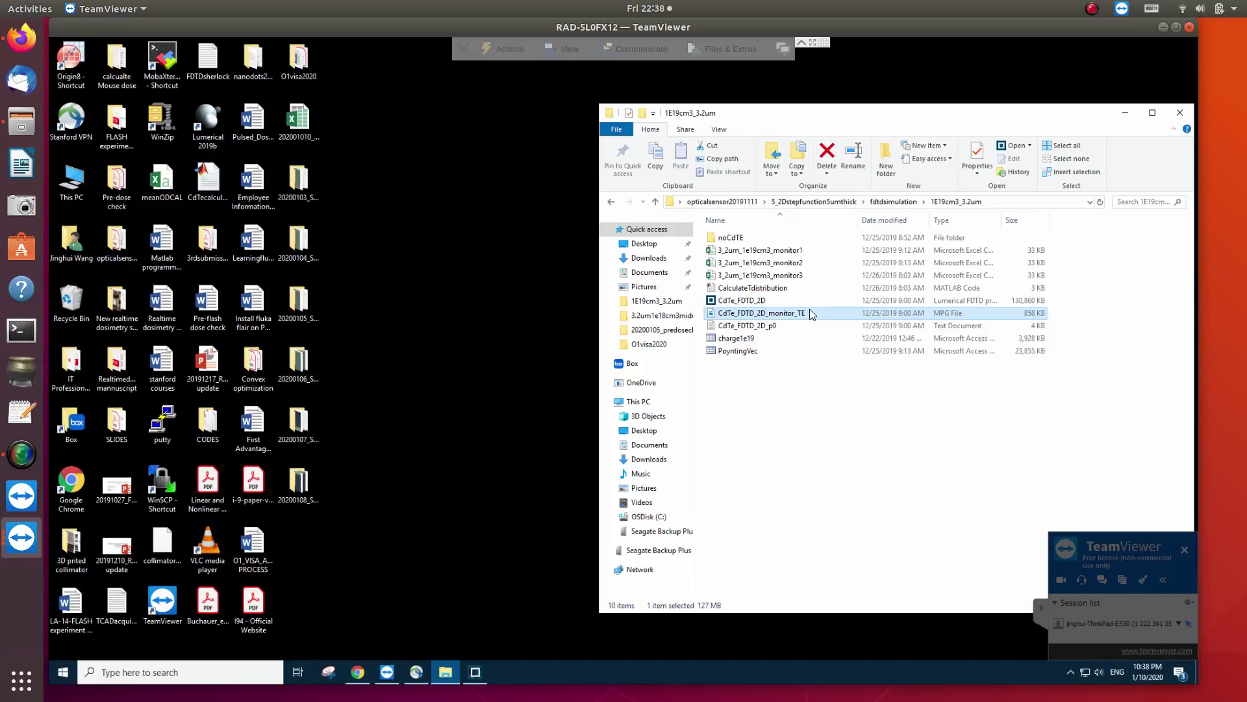
{"action": "right_click", "coordinate": [811, 314]}
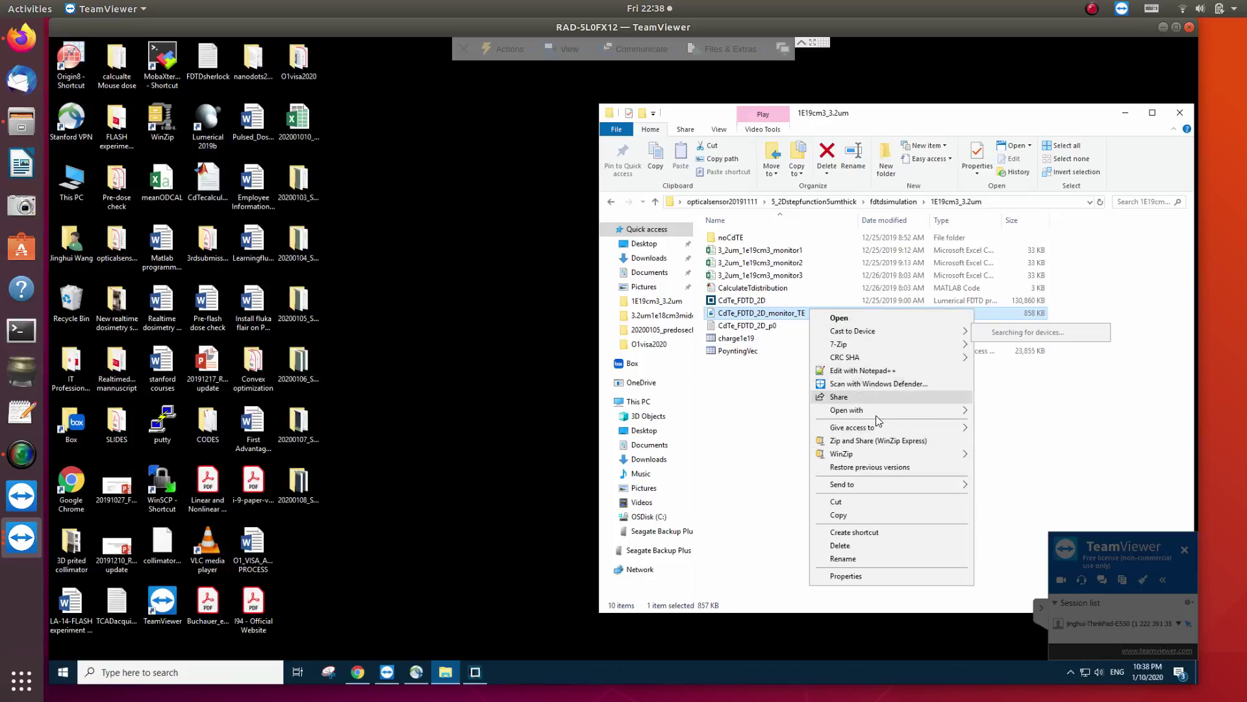
{"action": "mouse_move", "coordinate": [884, 410]}
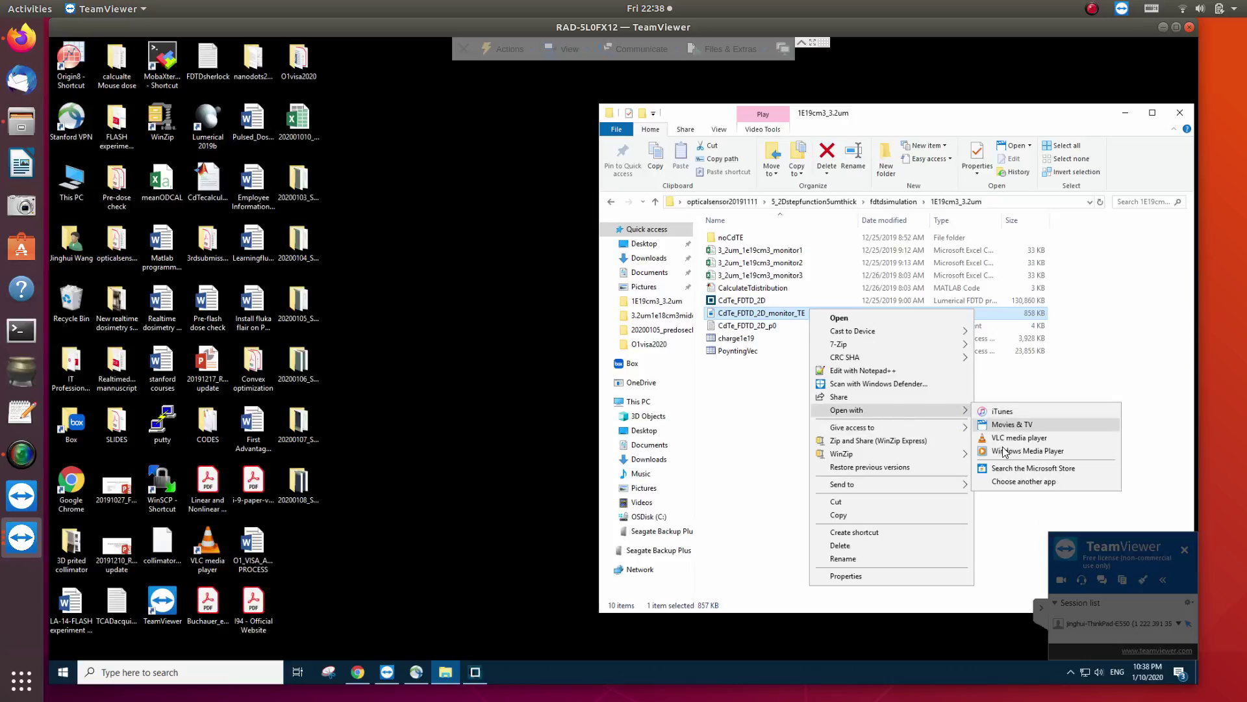
{"action": "left_click", "coordinate": [1007, 437]}
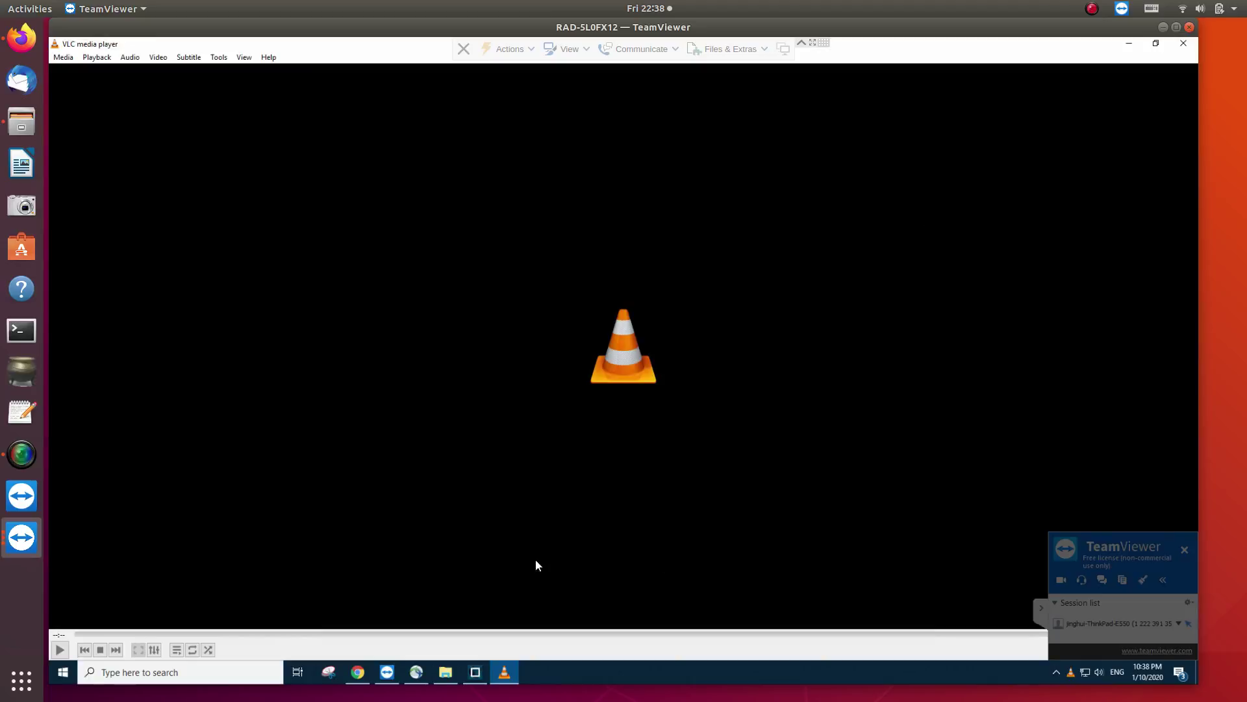
Play the monitor_TE movie in VLC, then close the player
{"action": "left_click", "coordinate": [59, 649]}
{"action": "left_click", "coordinate": [1183, 43]}
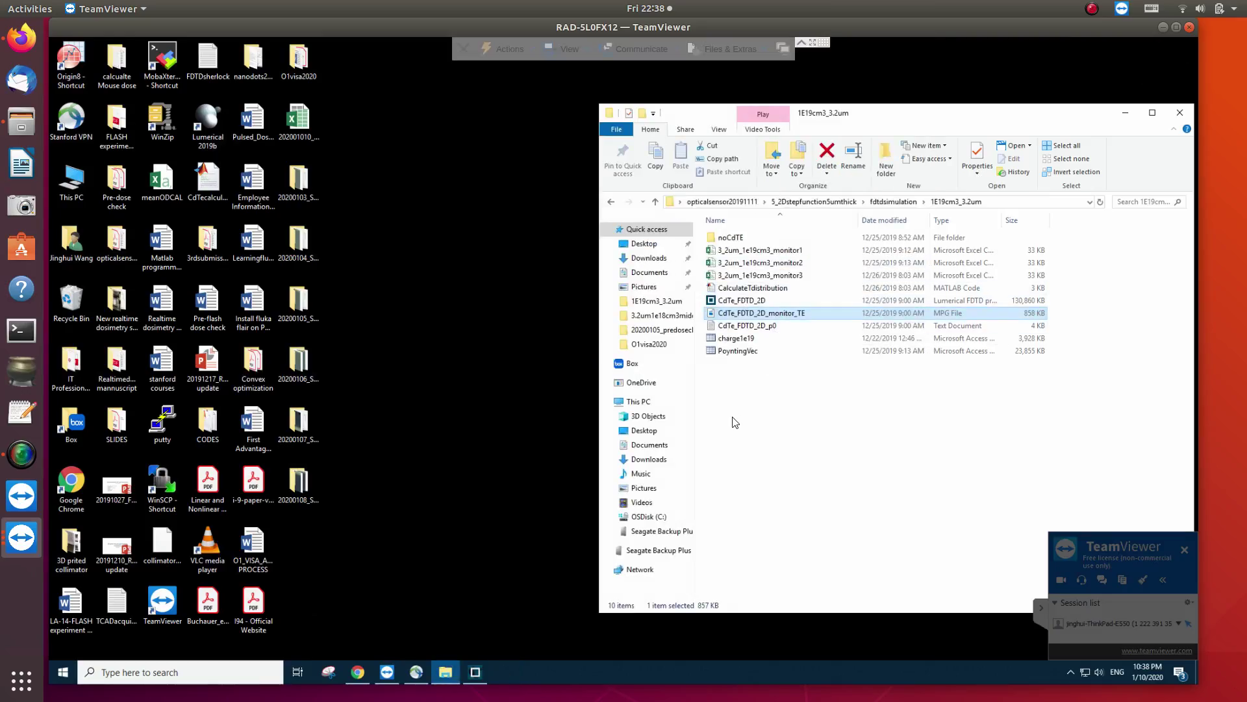